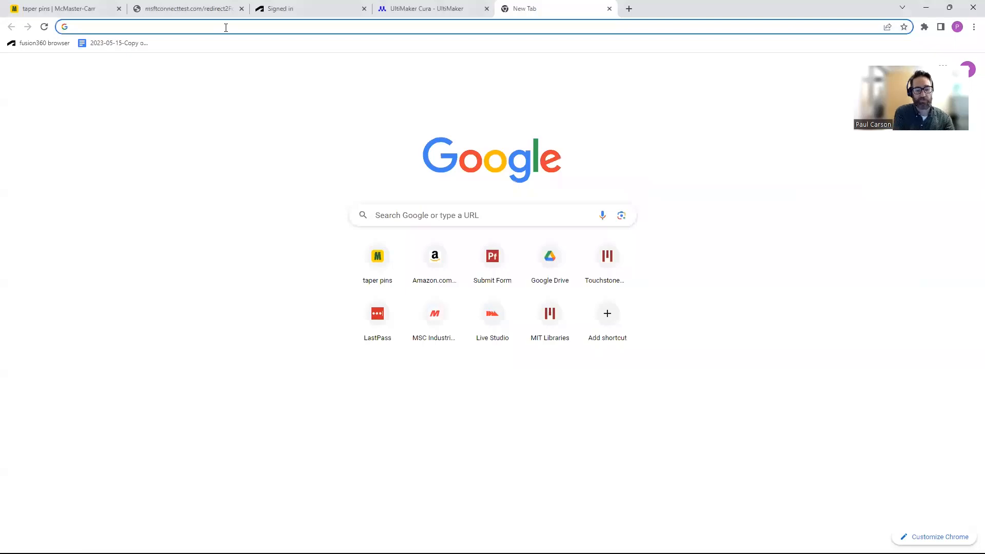
- Type 'ultimaker cura' into the new tab's address bar
type("ultimak")
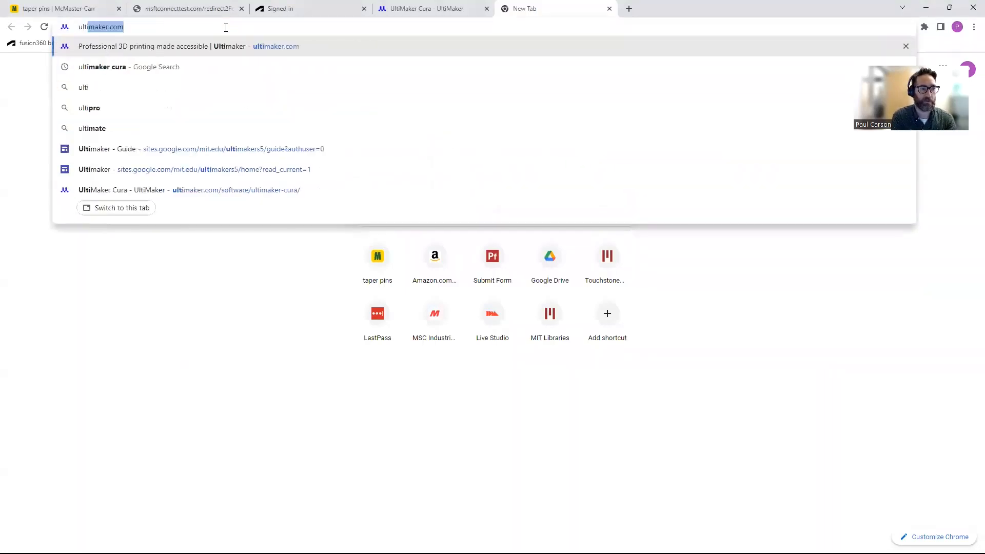
type("er cur")
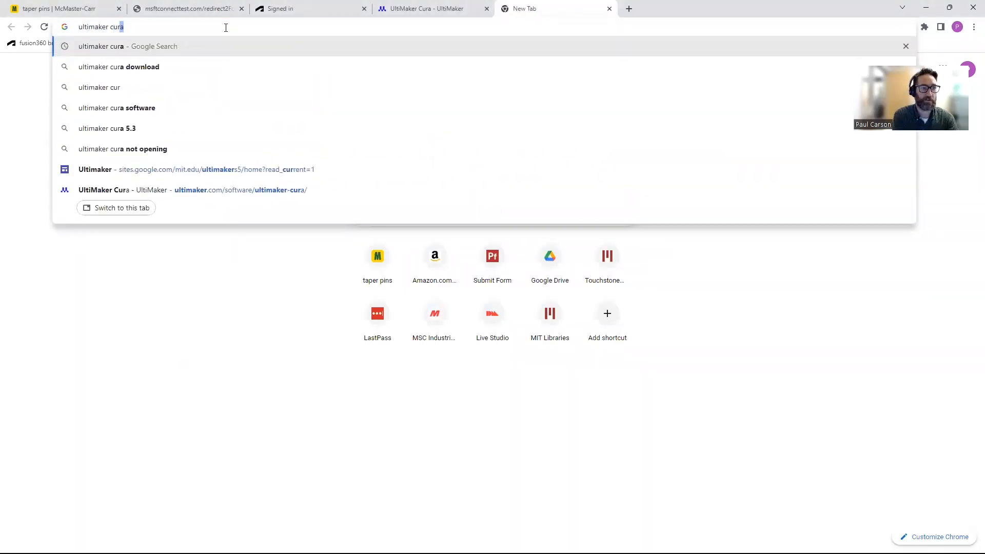
type("a")
- Search Google for 'ultimaker cura' and open the UltiMaker Cura product page
key("Return")
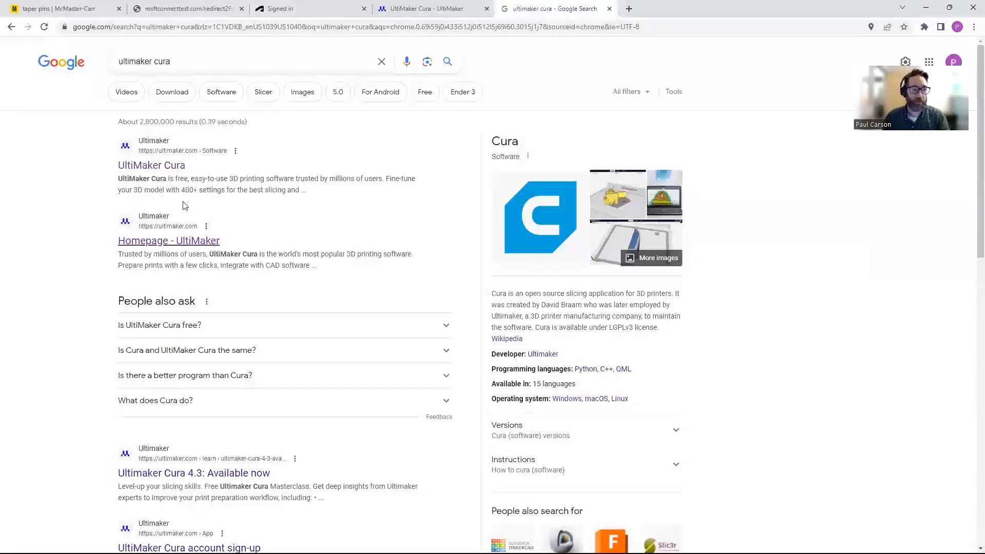
left_click(171, 166)
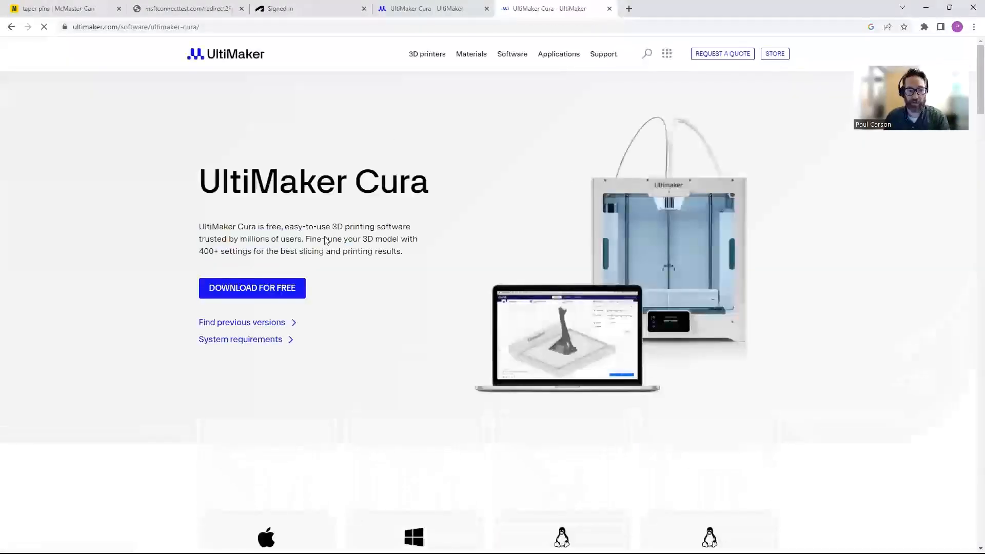
scroll(326, 240, "down", 4)
scroll(306, 191, "up", 2)
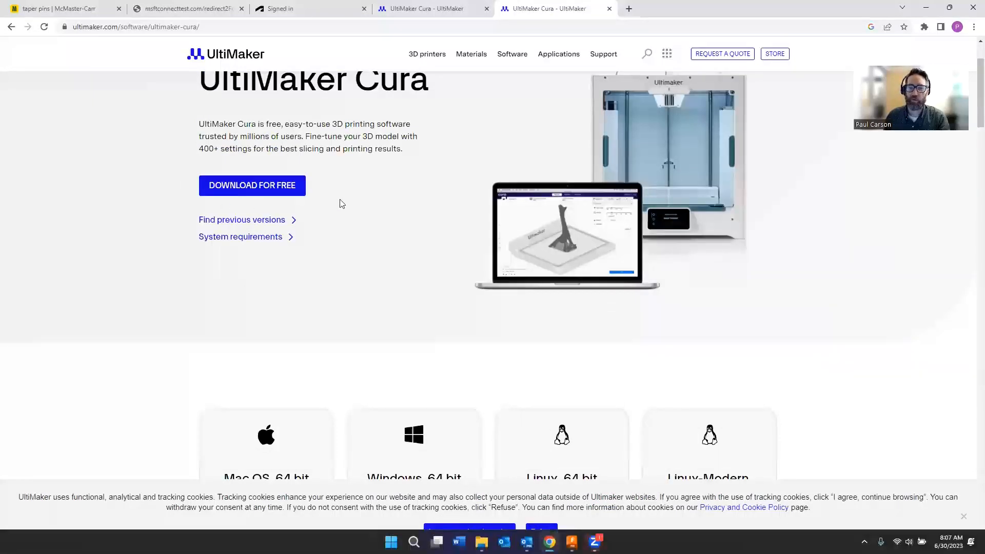
scroll(423, 222, "up", 1)
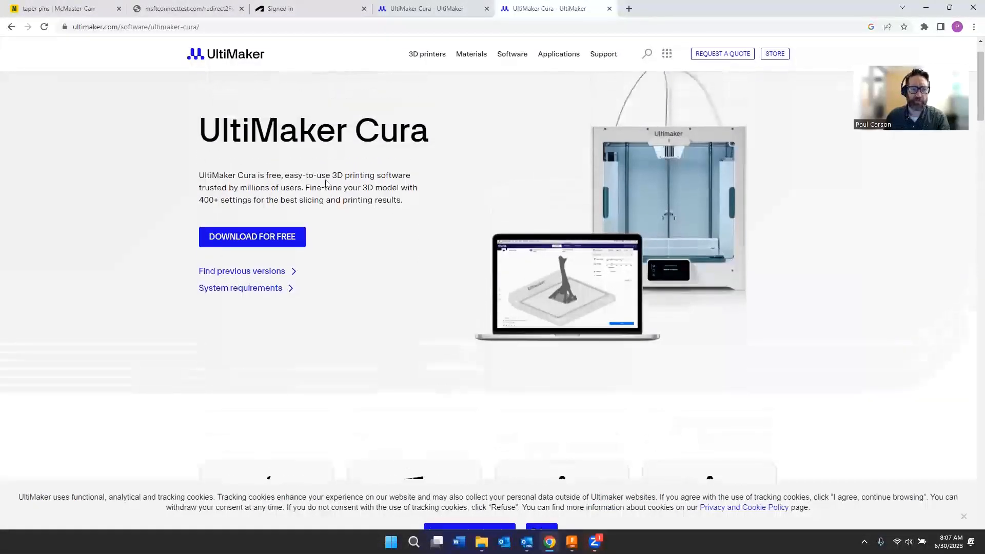
scroll(361, 188, "down", 5)
scroll(361, 189, "up", 4)
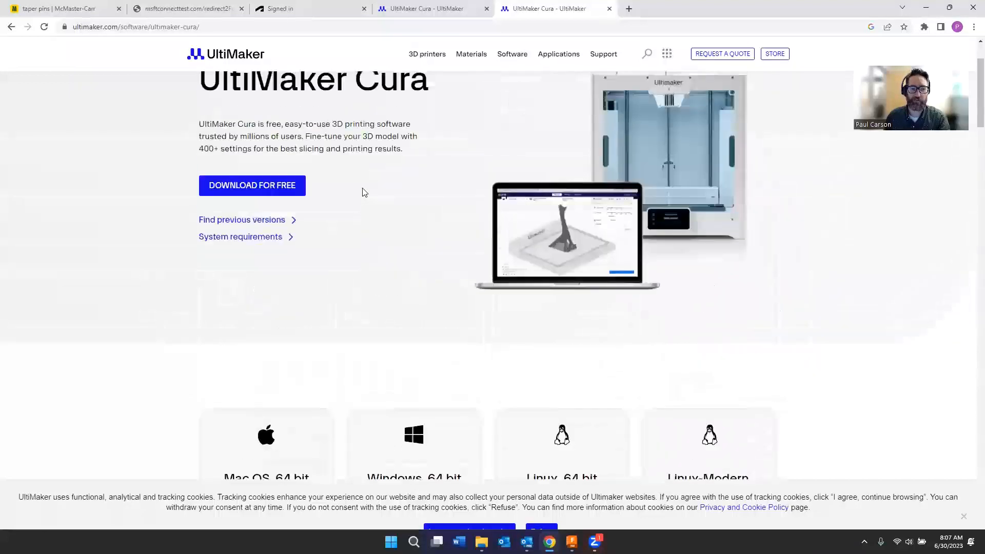
scroll(364, 237, "up", 2)
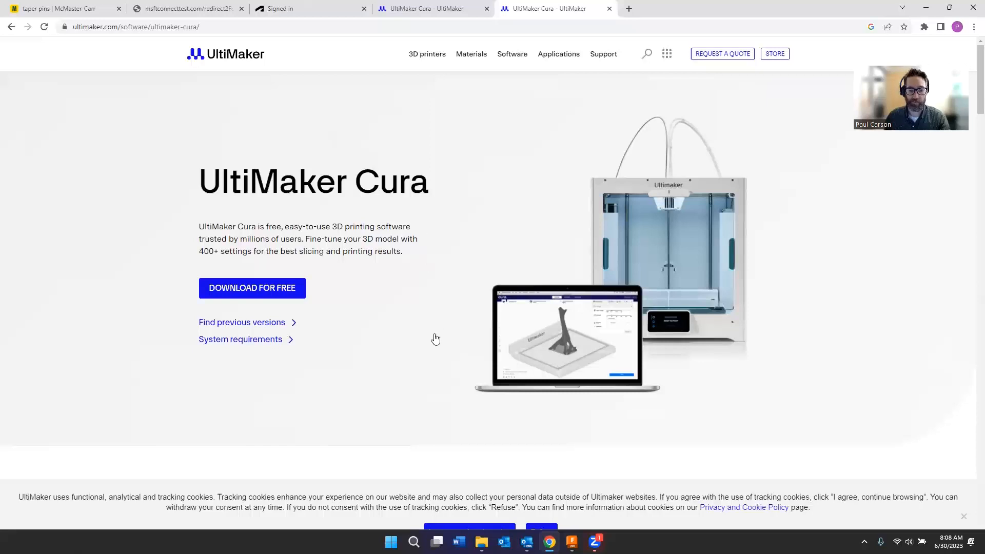
- Find 'cura' in Windows Search and launch Ultimaker Cura 5.2.1
left_click(416, 539)
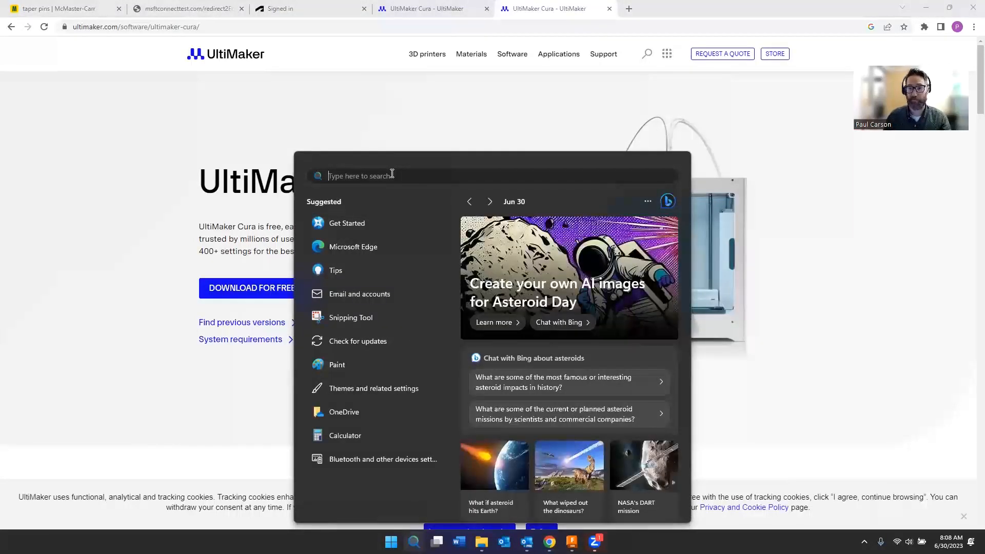
type("cura")
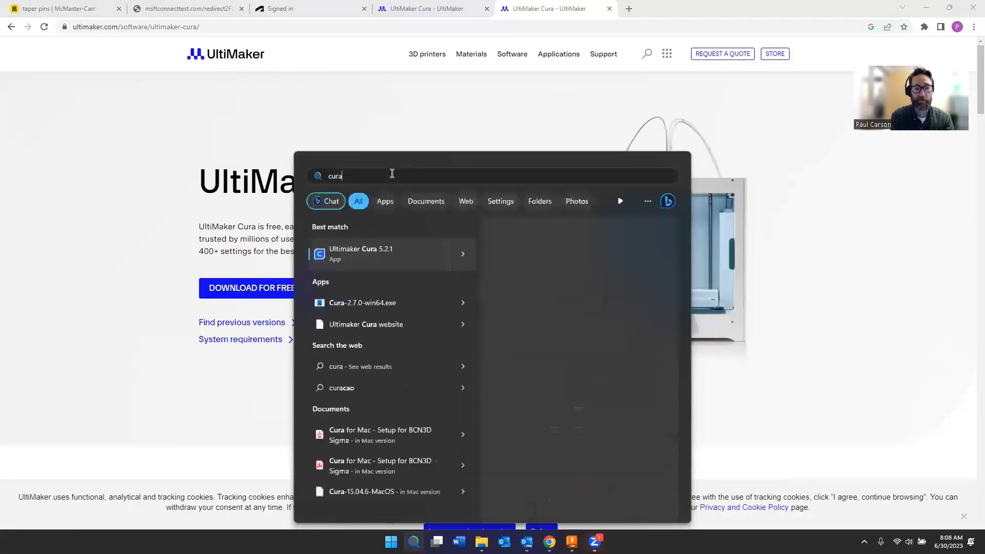
left_click(396, 251)
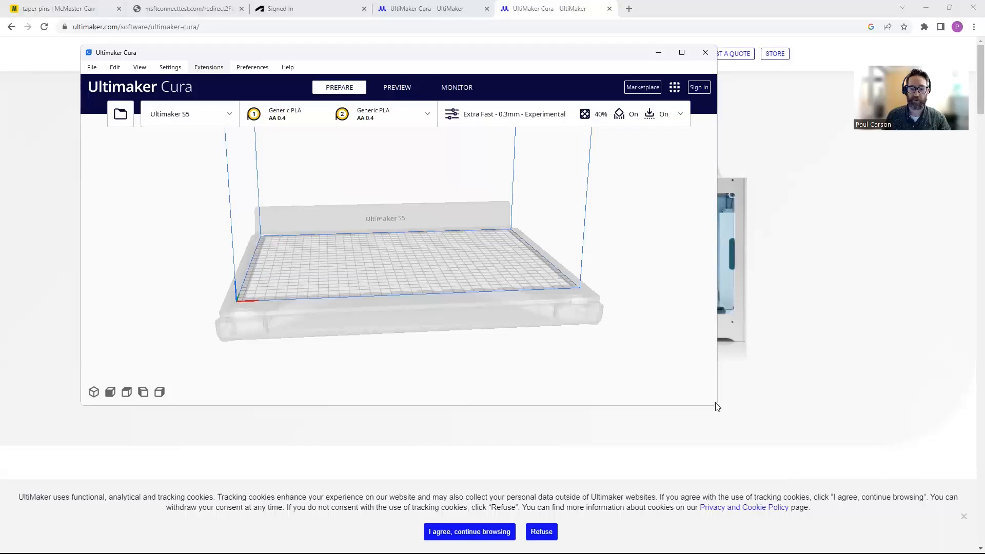
left_click_drag(291, 58, 293, 58)
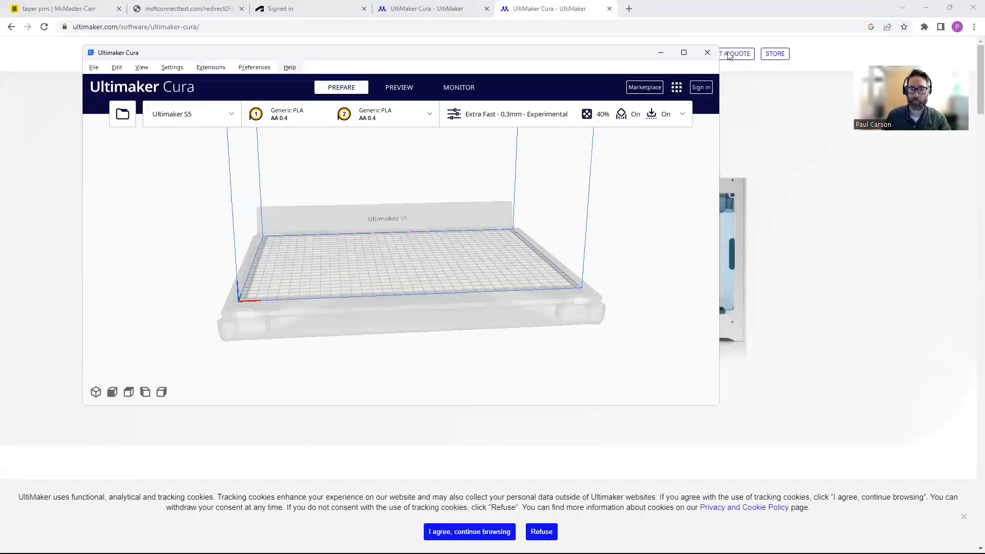
- Maximise Cura and list the Prusa i3 Mk3/Mk3s and Ultimaker S5 printers
left_click(684, 52)
scroll(496, 309, "down", 10)
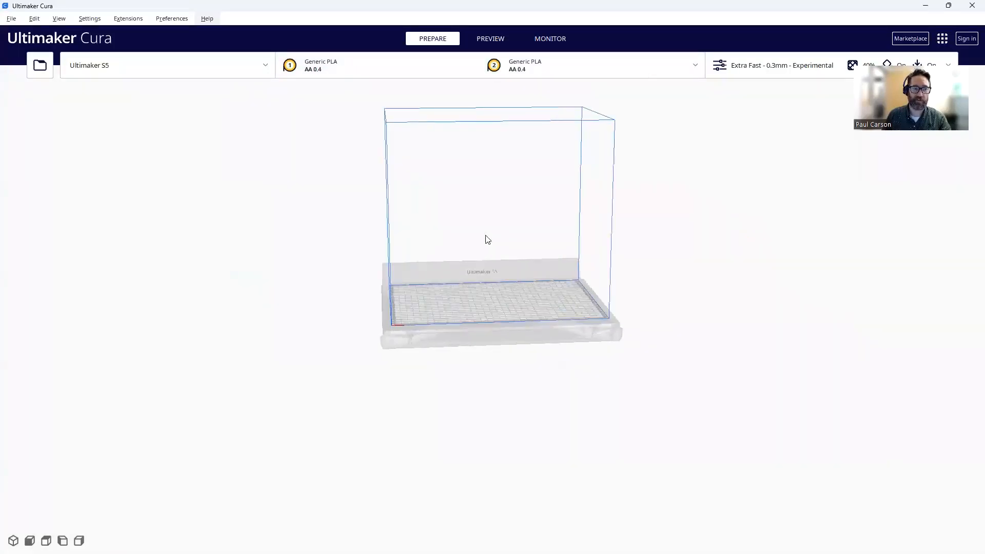
left_click(260, 68)
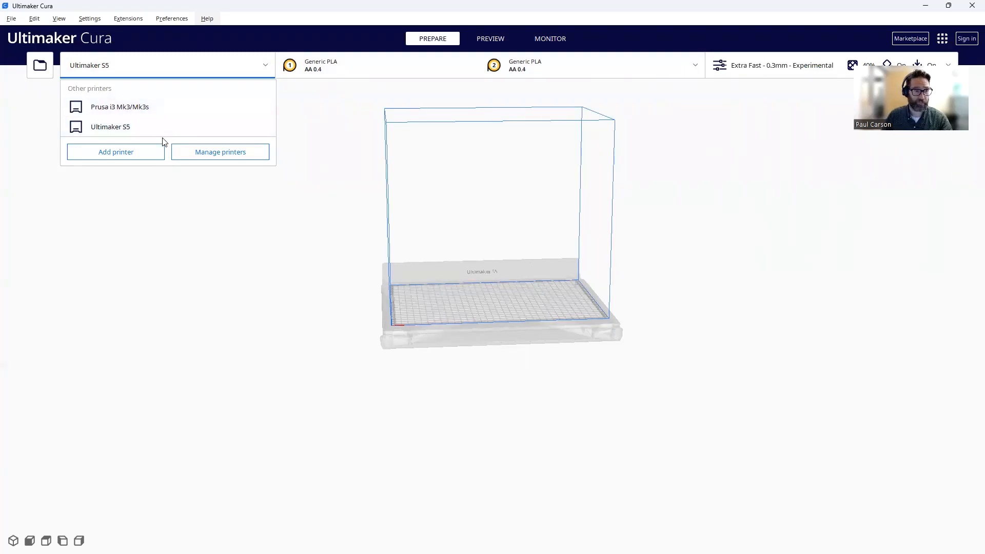
- Keep the Ultimaker S5 printer and bring up extruder 2's material and core settings
left_click(149, 135)
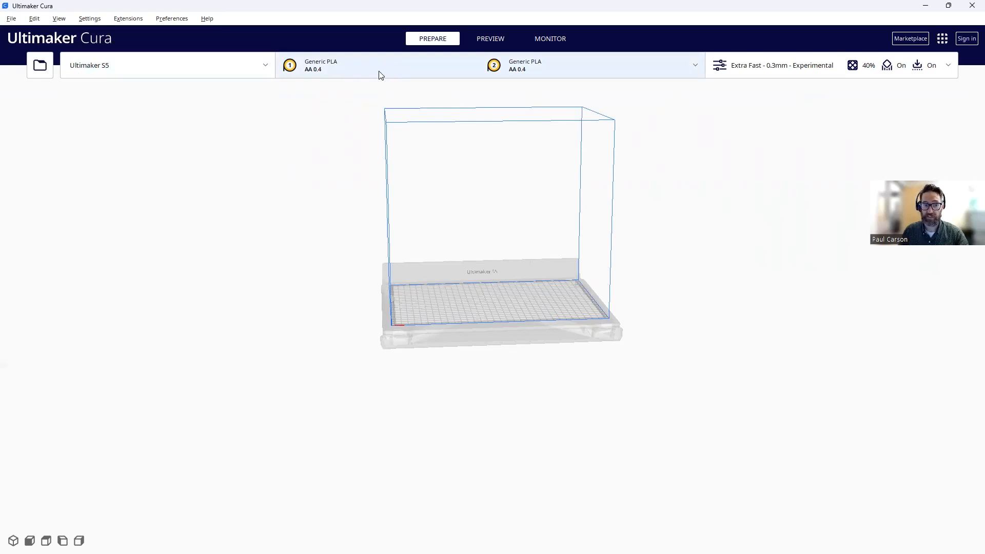
left_click(347, 67)
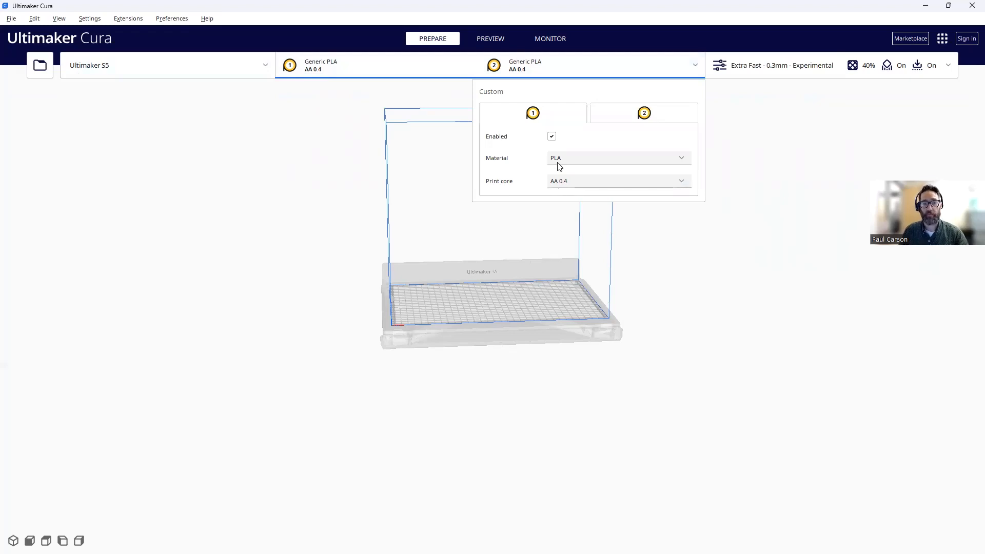
left_click(644, 115)
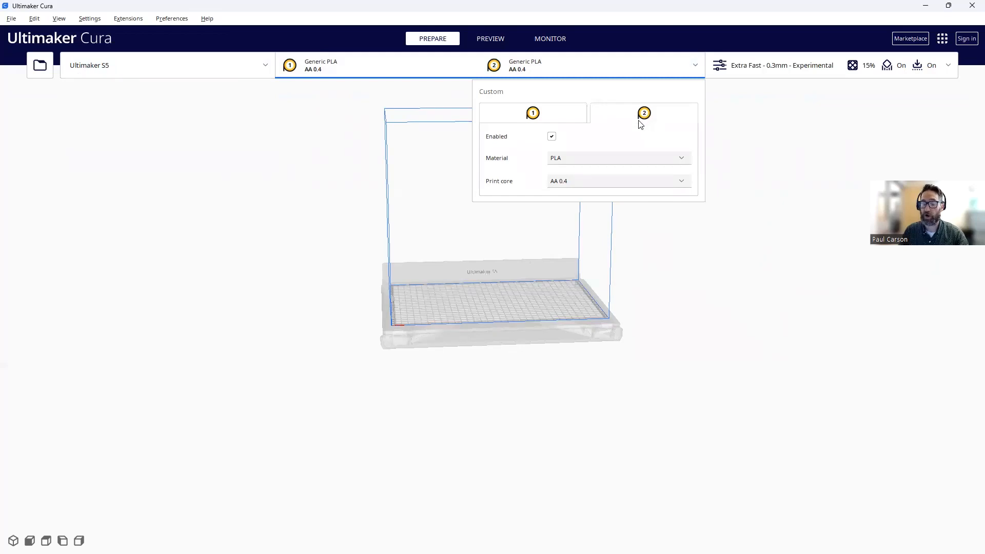
- Try Generic PVA material and a BB 0.4 print core on extruder 2
left_click(661, 163)
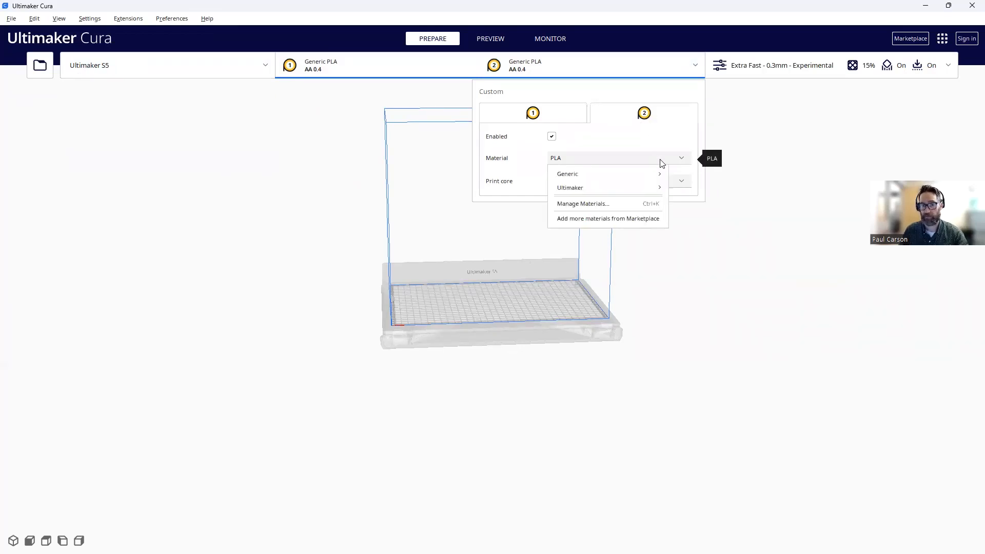
mouse_move(653, 174)
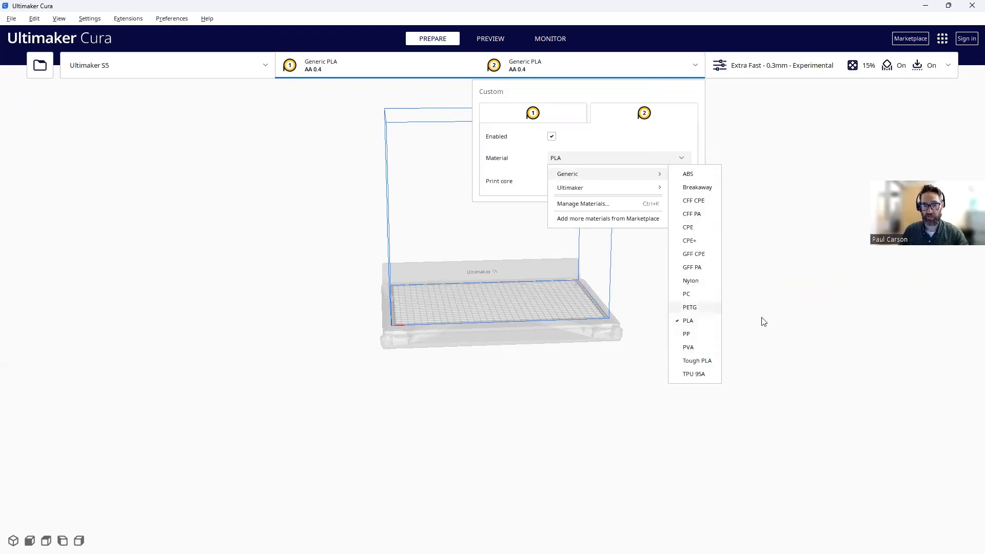
left_click(708, 347)
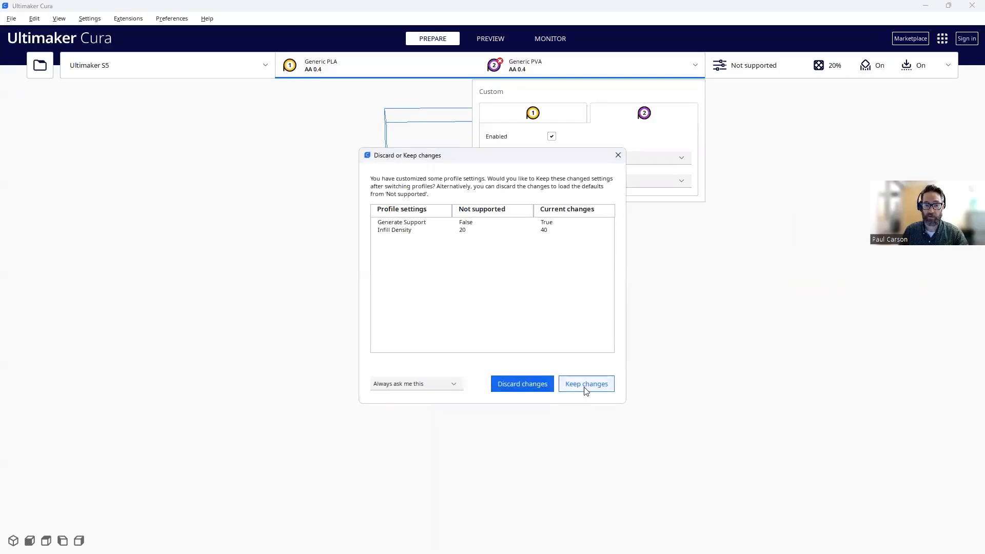
left_click(618, 156)
left_click(638, 158)
left_click(637, 143)
left_click(684, 182)
left_click(570, 238)
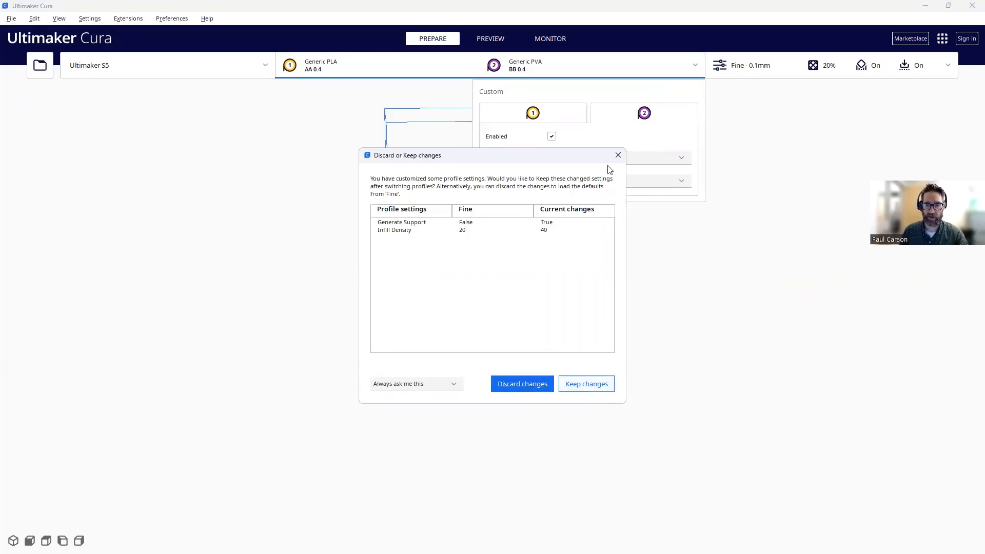
left_click(617, 155)
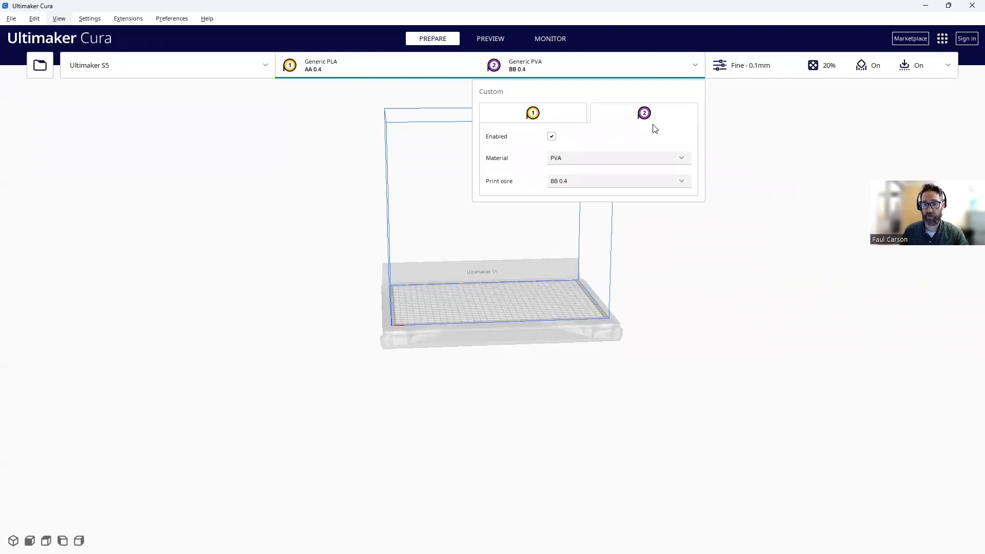
- Return extruder 2 to Generic PLA with an AA 0.4 core, keeping customised settings
left_click(657, 160)
mouse_move(629, 176)
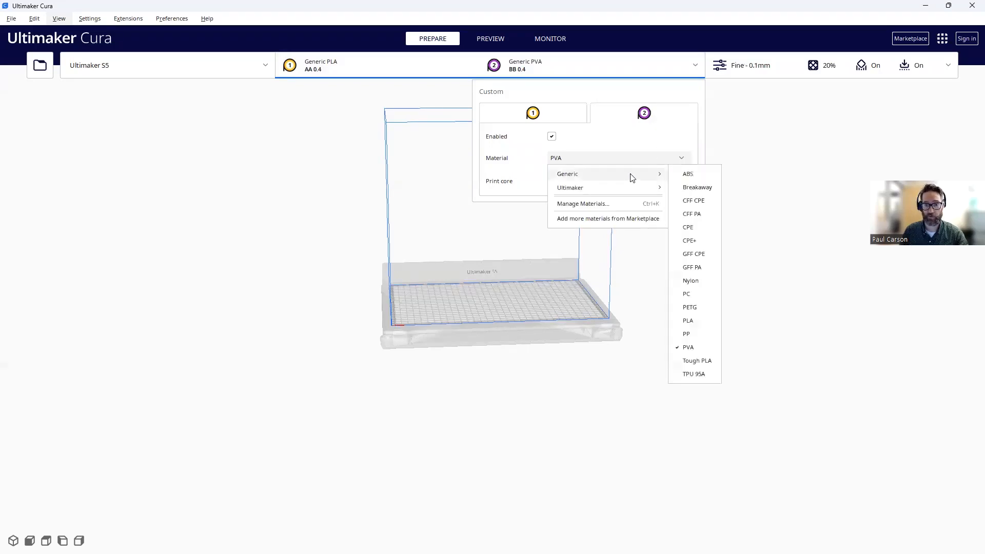
left_click(688, 321)
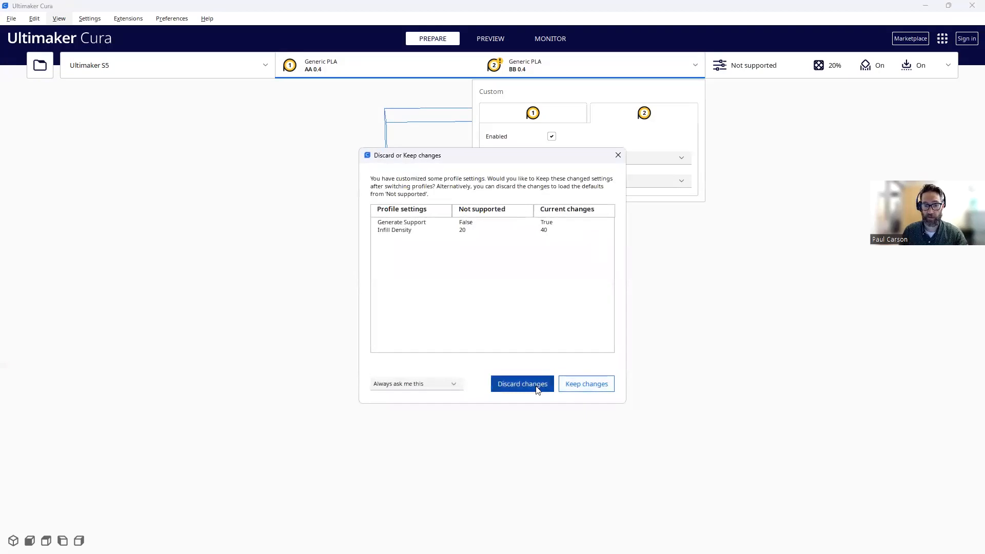
left_click(664, 181)
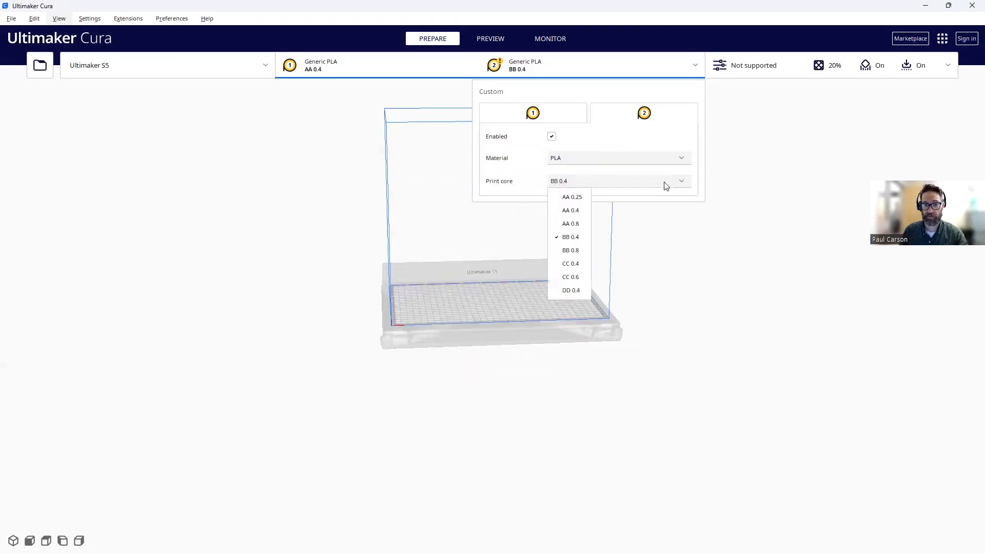
left_click(581, 216)
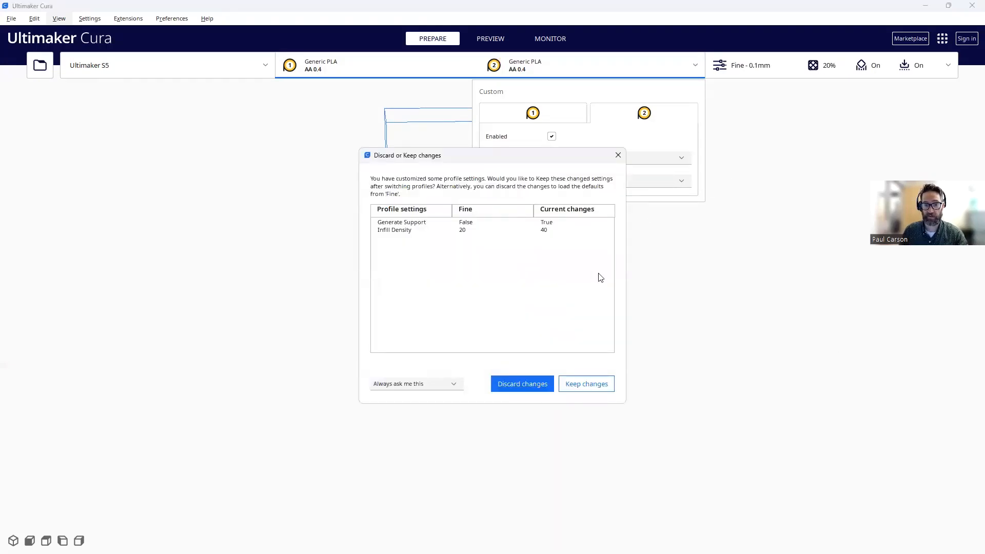
left_click(587, 386)
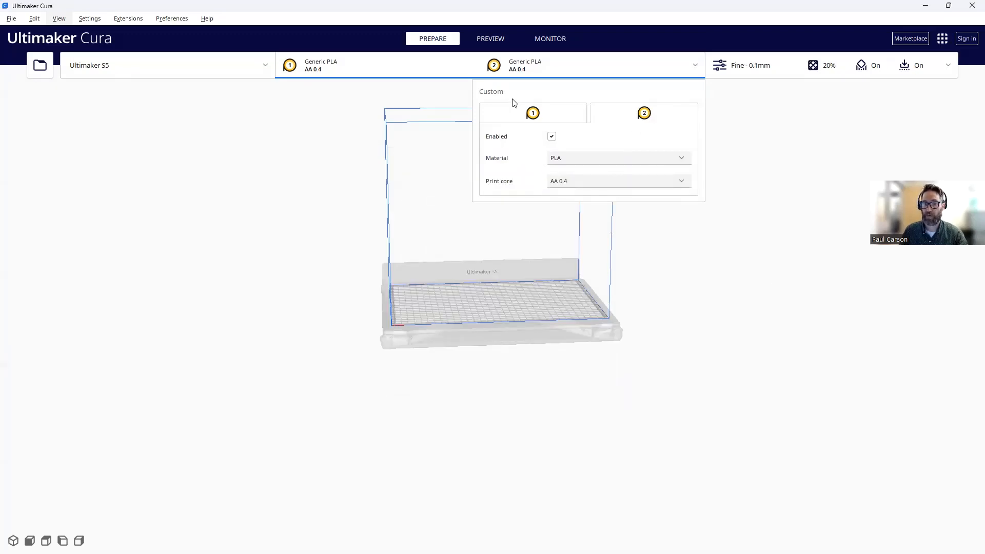
left_click(287, 155)
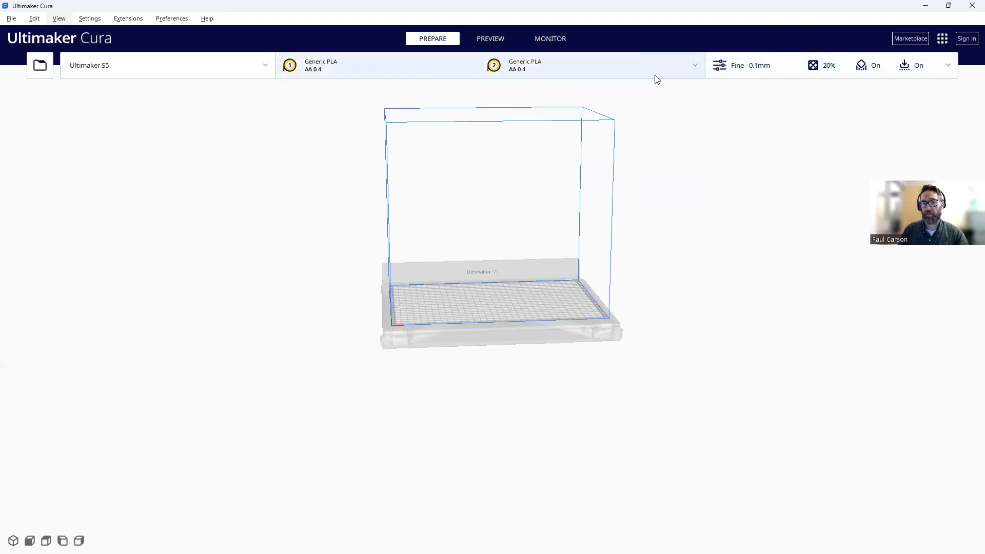
- Show the Default, Visual, Engineering and Draft profile list in the print settings
left_click(949, 68)
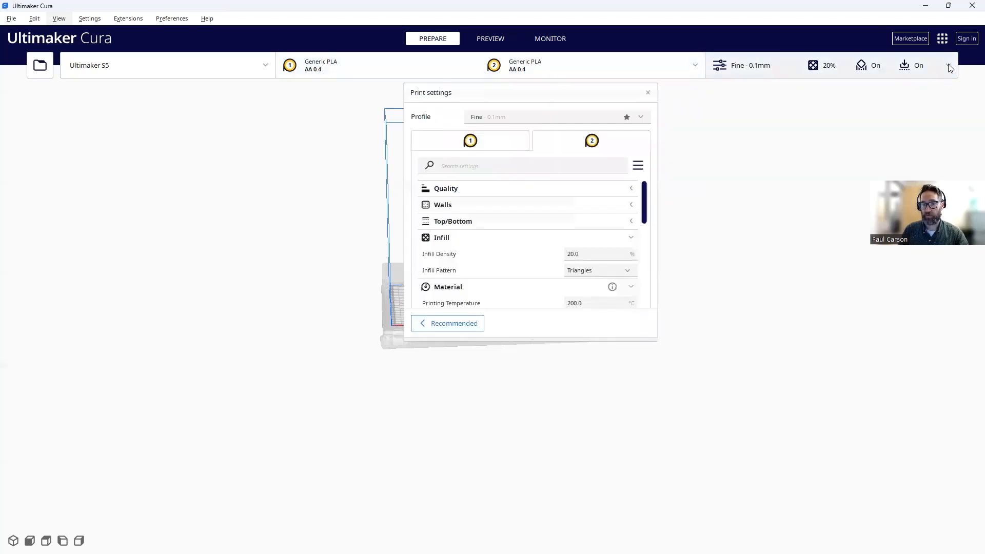
left_click(646, 119)
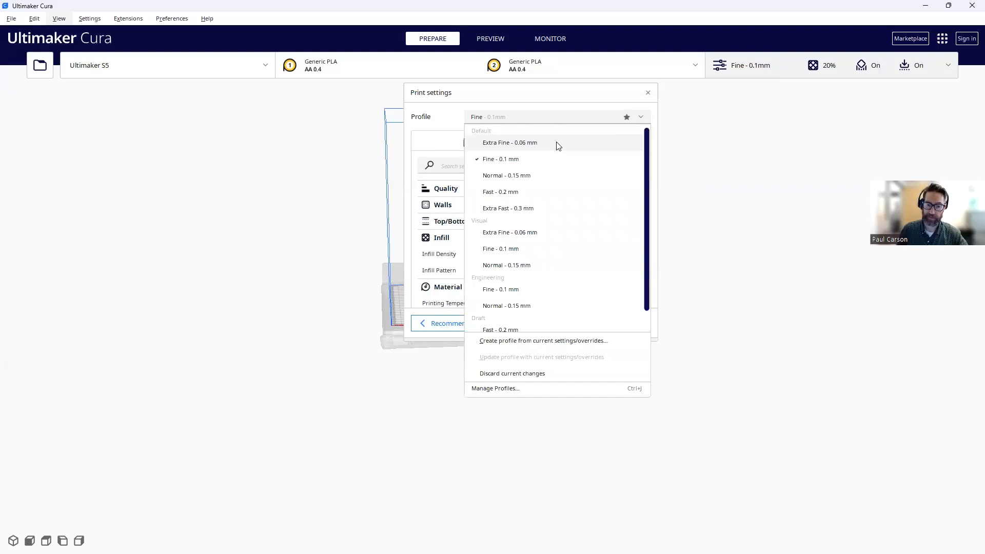
- Switch to Extra Fast 0.3 mm, keeping support and 40% infill on extruder 1
left_click(542, 214)
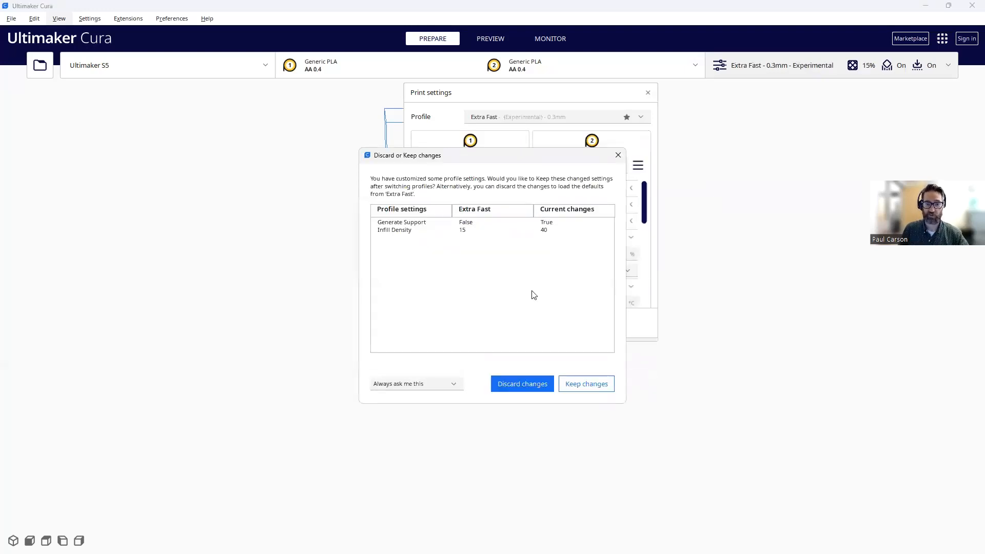
left_click(594, 389)
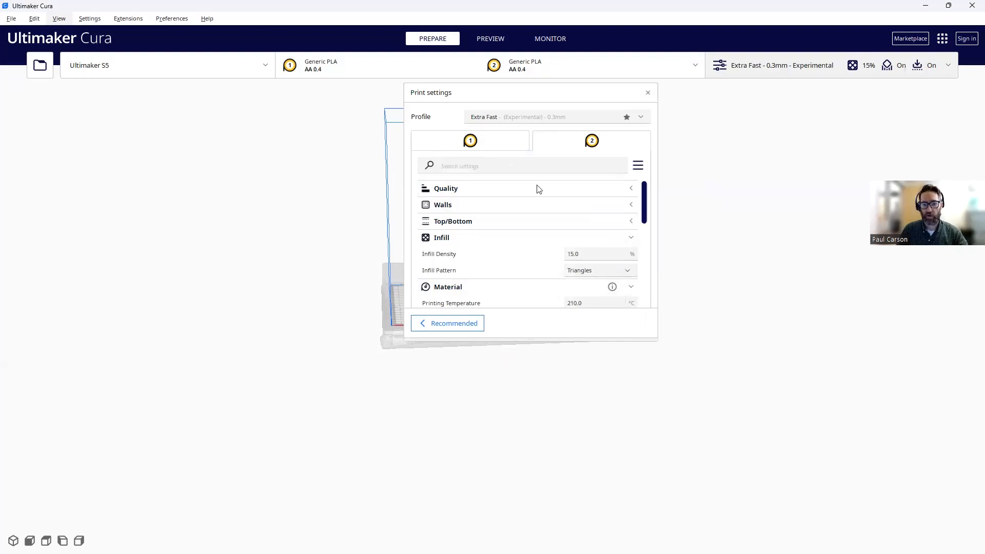
left_click(514, 142)
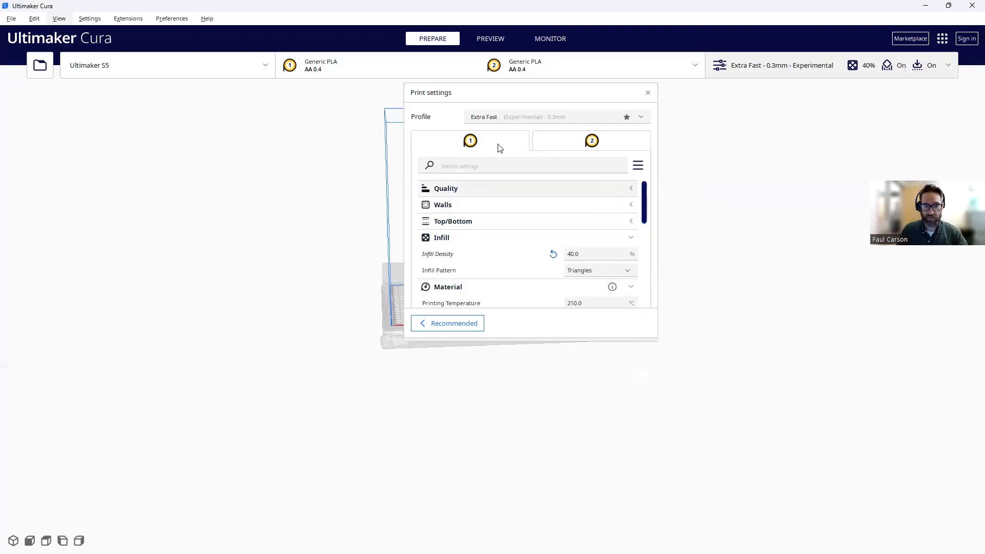
- Expand the Walls settings and look through the Support settings
mouse_move(644, 198)
left_mouse_down()
mouse_move(644, 287)
mouse_move(639, 192)
left_mouse_up()
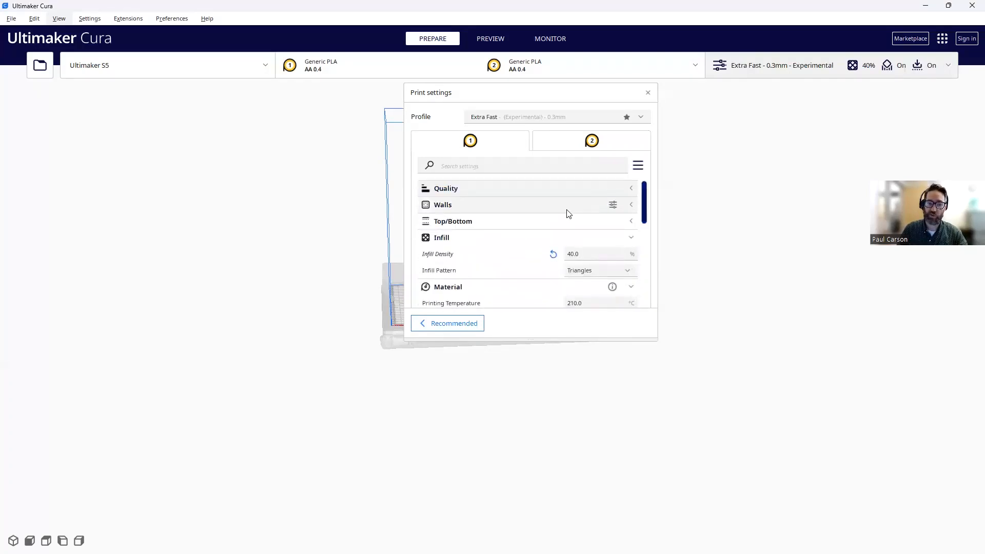
left_click(631, 205)
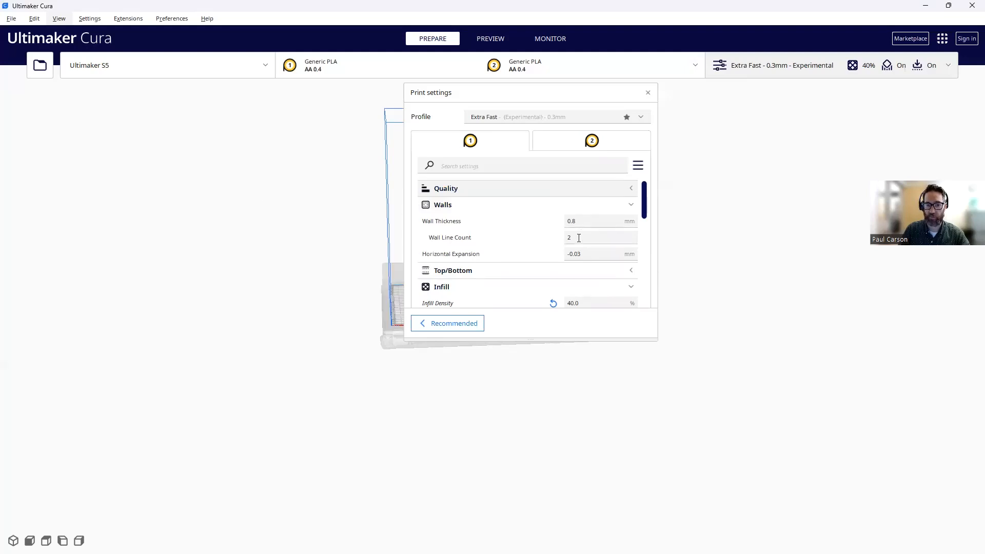
mouse_move(579, 238)
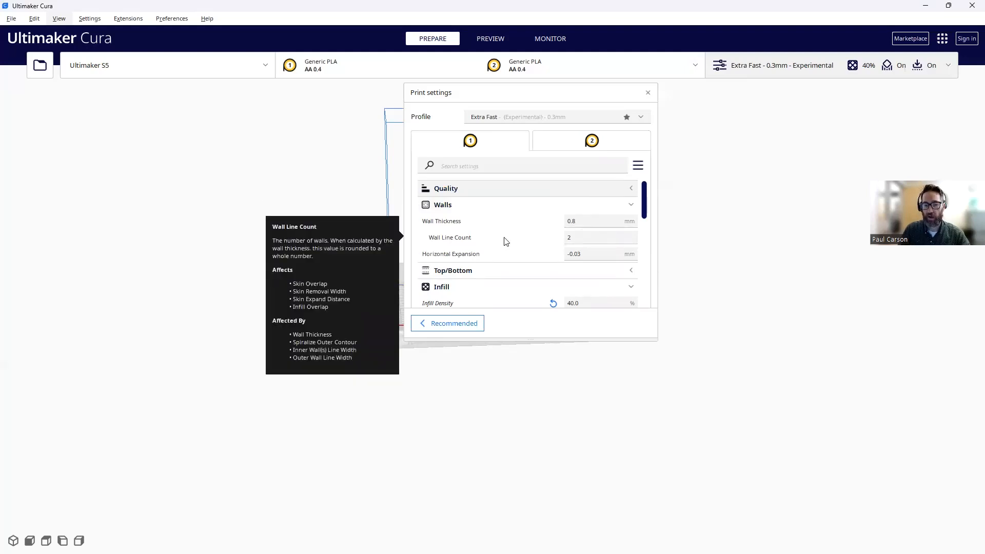
mouse_move(530, 226)
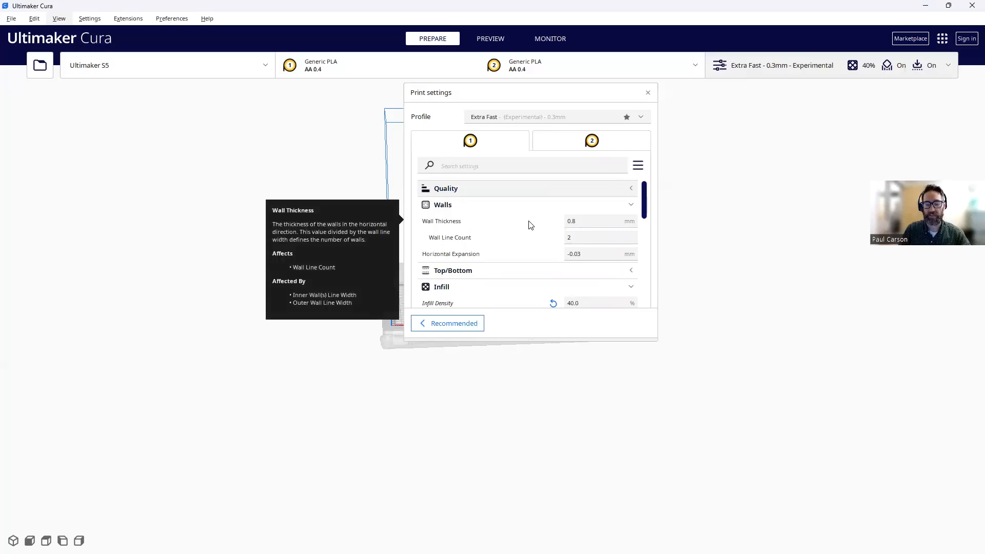
scroll(586, 217, "down", 2)
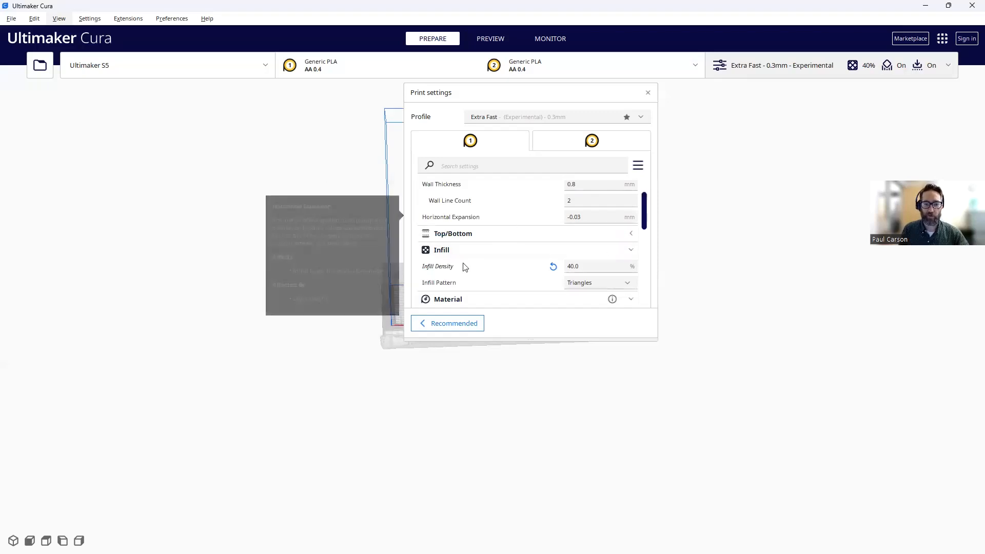
scroll(528, 231, "down", 5)
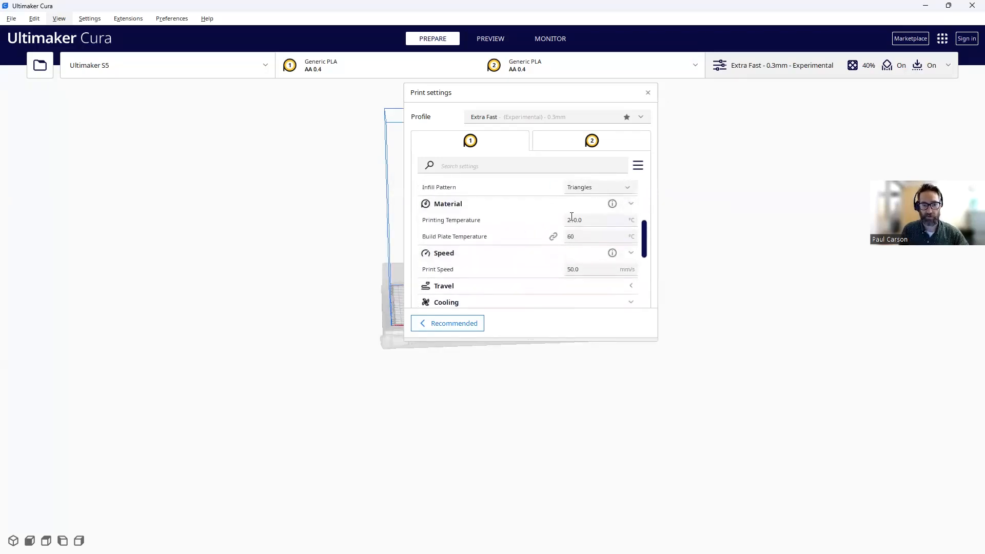
scroll(584, 270, "down", 5)
scroll(585, 269, "down", 3)
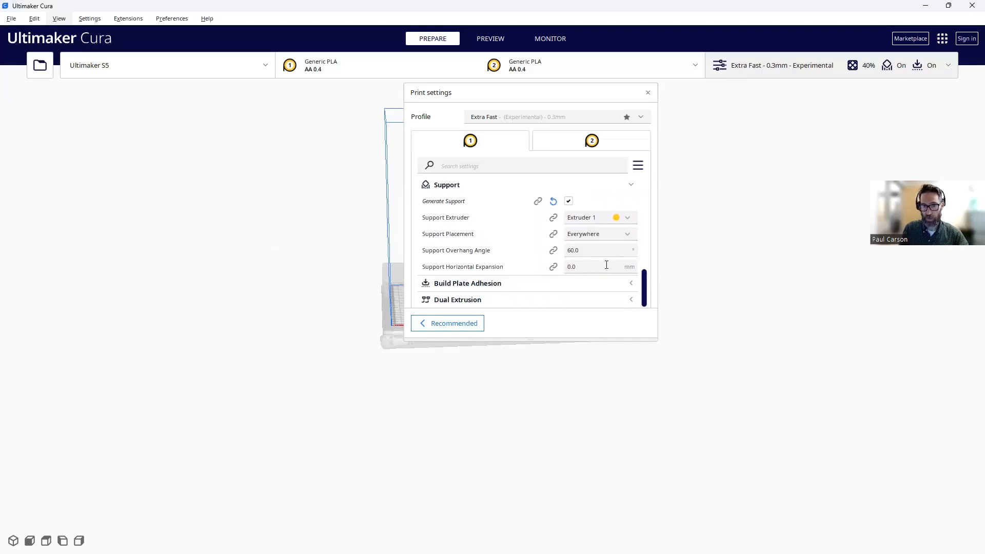
- Expand Build Plate Adhesion and Dual Extrusion settings, then close the print settings
left_click(632, 283)
scroll(573, 295, "down", 2)
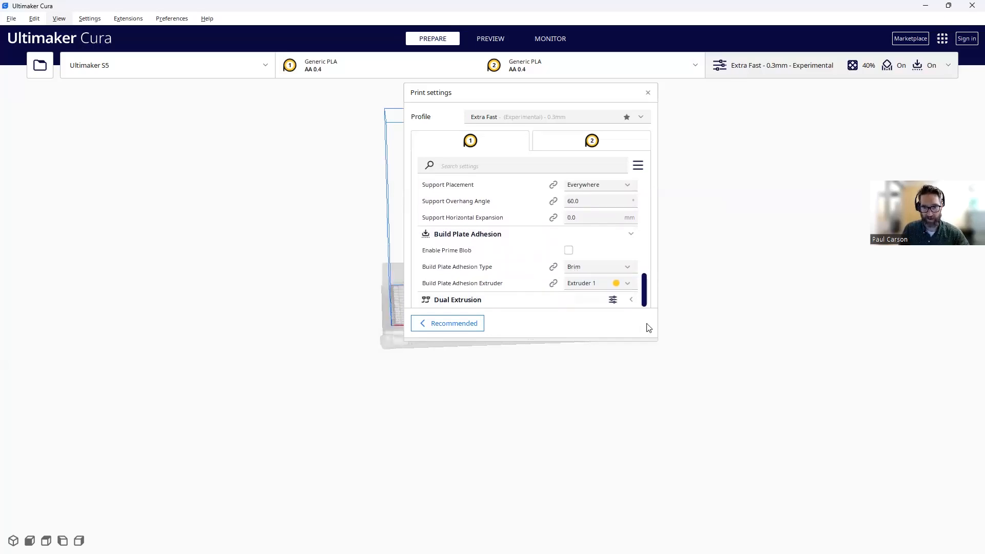
left_click(575, 303)
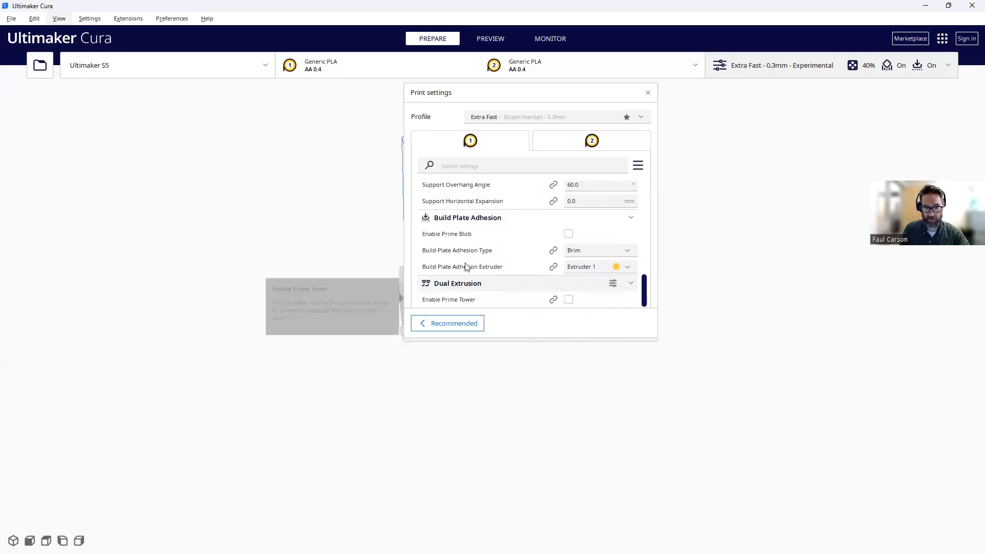
left_click(648, 94)
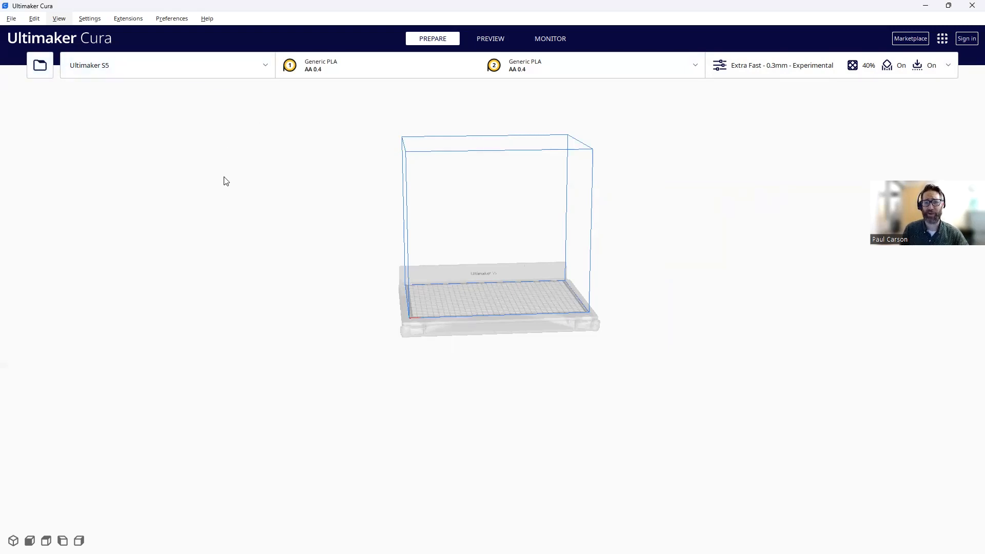
left_click(37, 72)
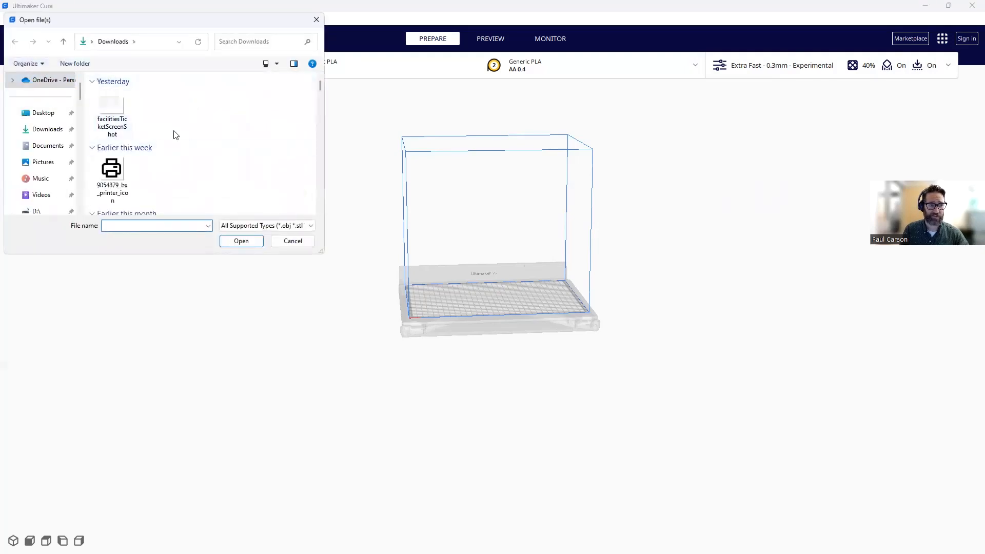
- Open Cable Cradle from Downloads, placing the 145.0 x 165.1 x 75.4 mm model
scroll(177, 135, "down", 3)
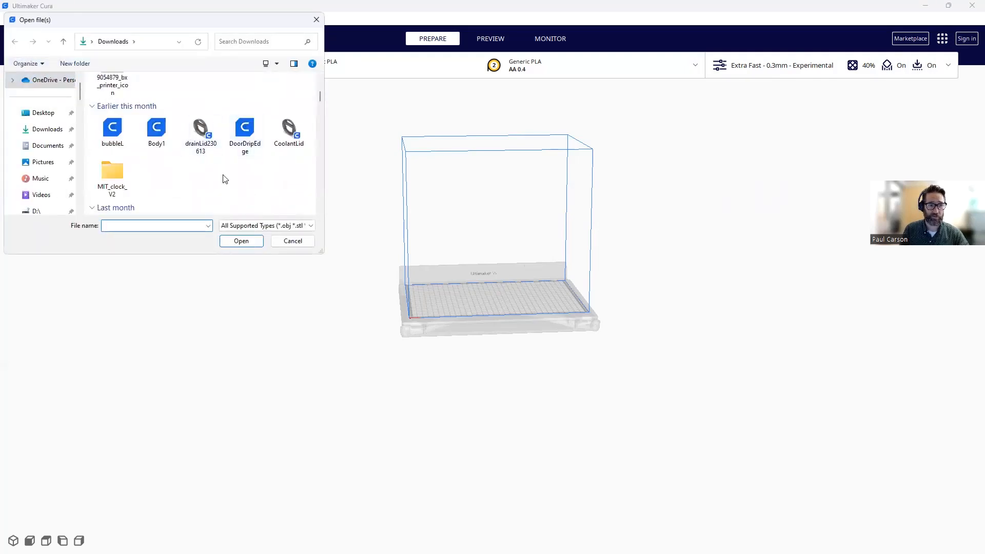
scroll(222, 179, "down", 3)
scroll(220, 154, "down", 3)
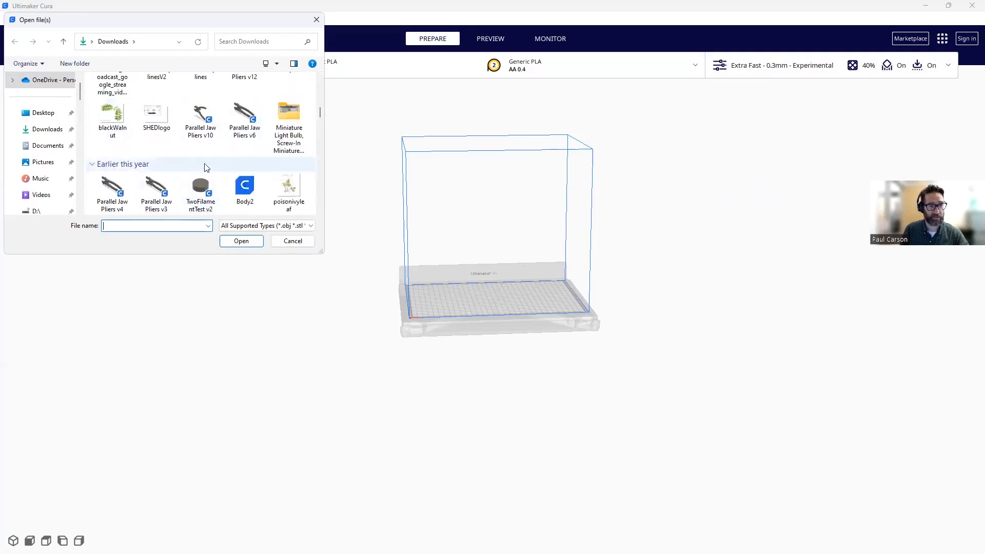
scroll(195, 164, "down", 3)
scroll(177, 160, "down", 3)
scroll(177, 160, "down", 3)
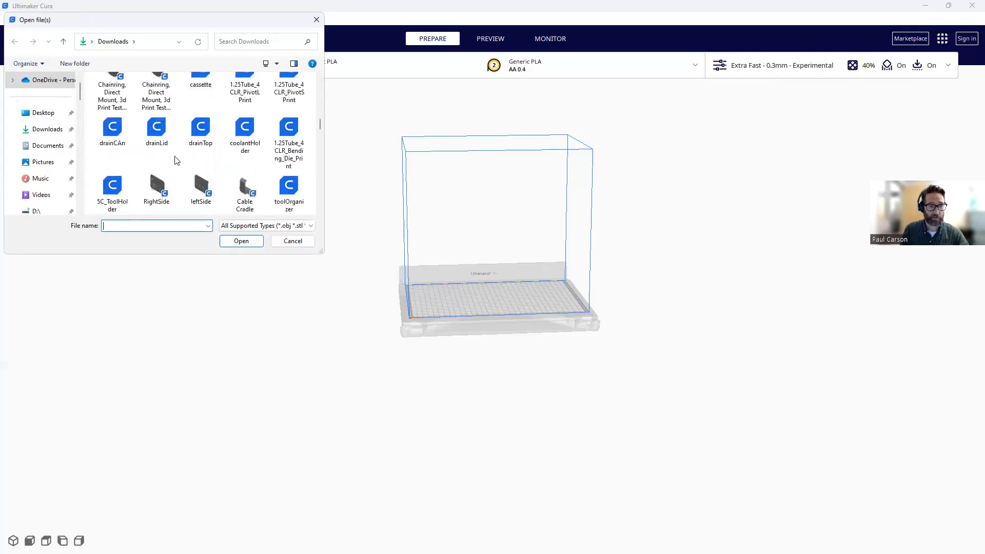
scroll(176, 158, "down", 3)
left_click(244, 103)
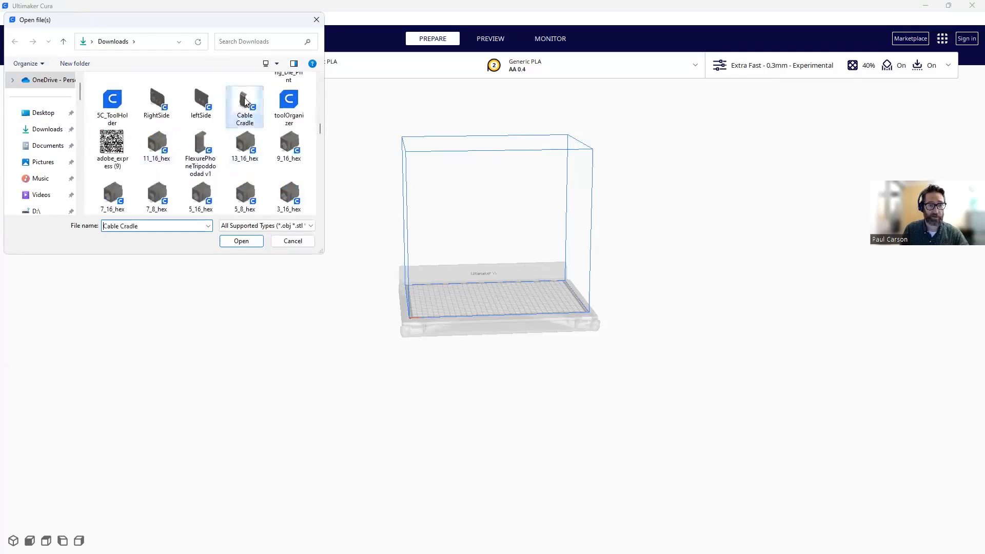
left_click(247, 239)
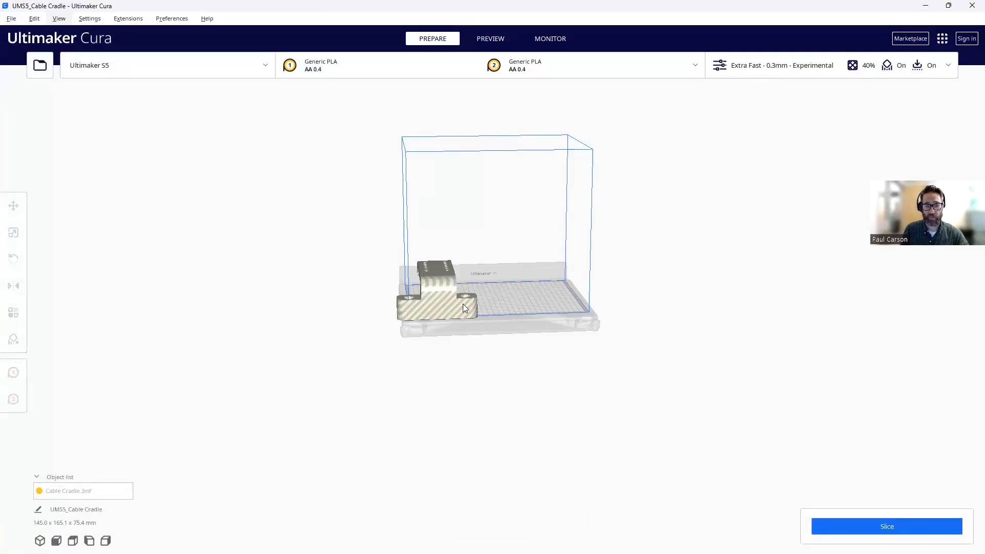
- Move the Cable Cradle to X -73.6802, Y 26.9547 and drop it down to Z 0
scroll(467, 298, "up", 5)
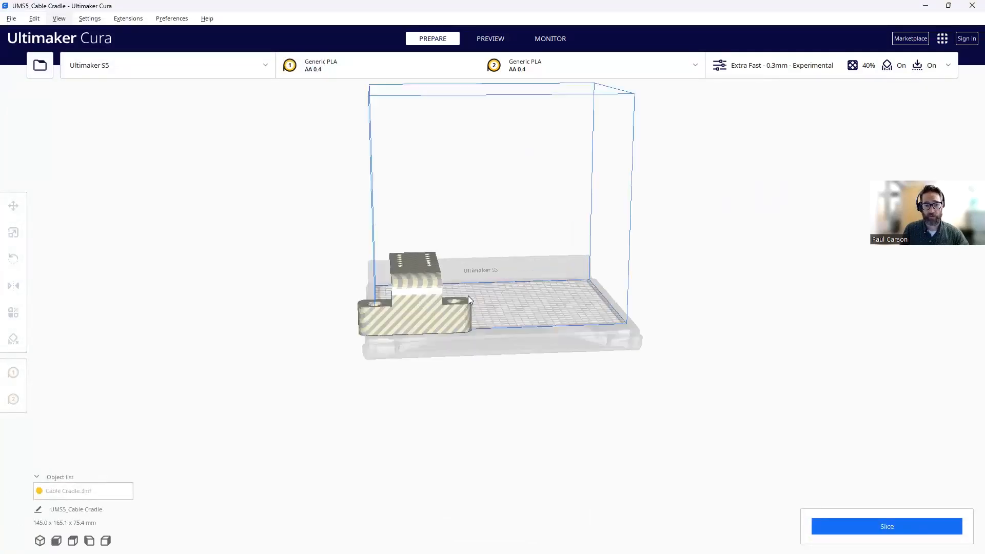
left_click(415, 291)
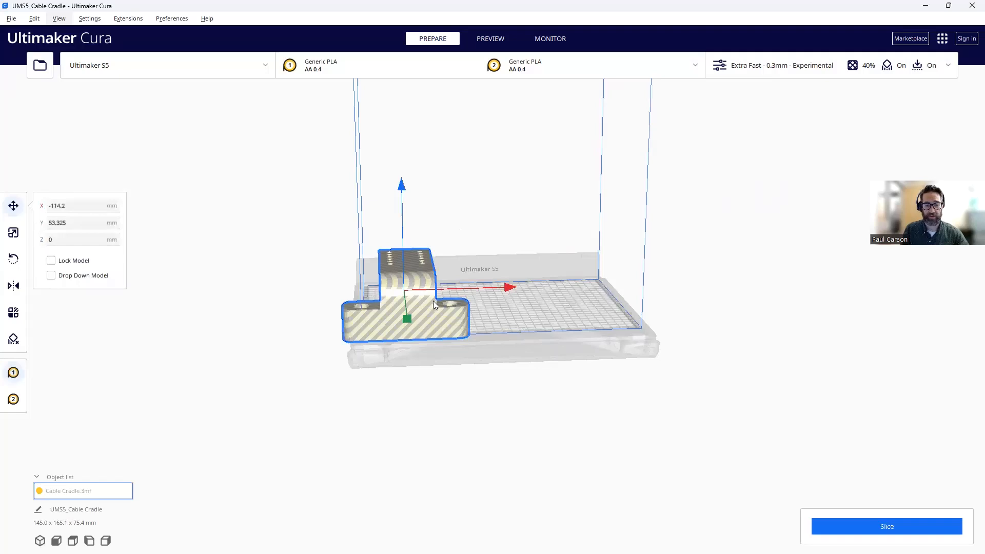
scroll(433, 301, "down", 3)
scroll(432, 299, "up", 2)
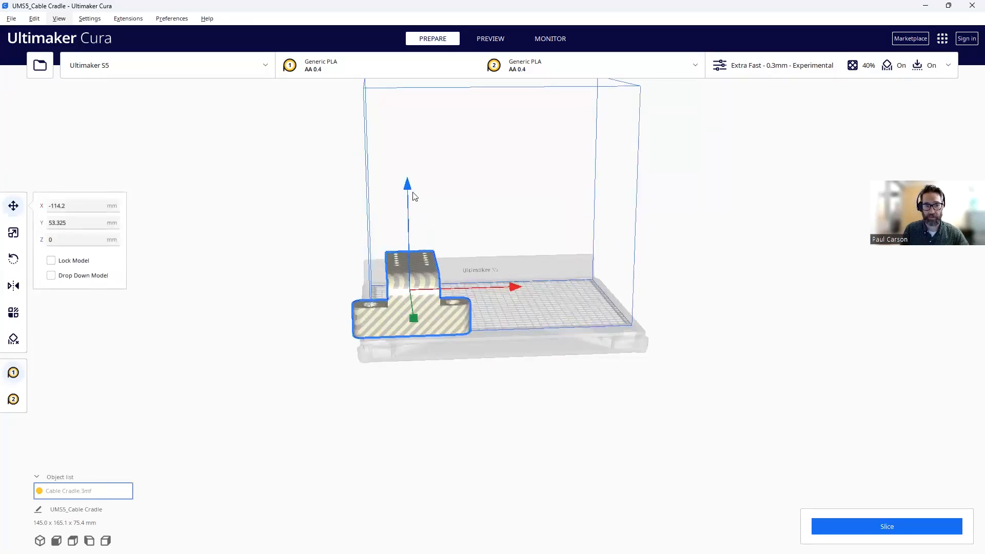
left_click_drag(408, 186, 417, 145)
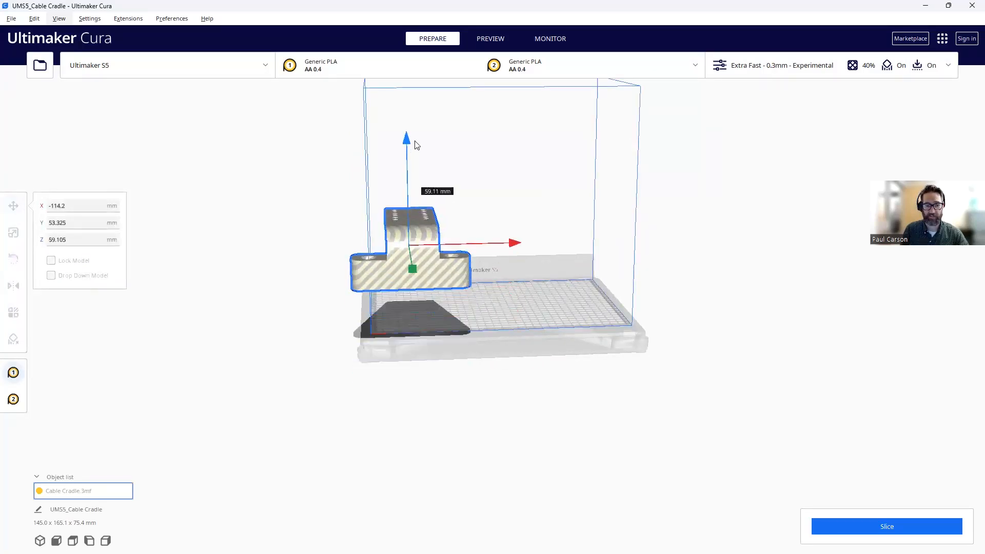
mouse_move(512, 246)
left_mouse_down()
mouse_move(547, 251)
mouse_move(484, 262)
mouse_move(531, 248)
left_mouse_up()
mouse_move(458, 276)
left_mouse_down()
mouse_move(447, 258)
mouse_move(376, 280)
left_mouse_up()
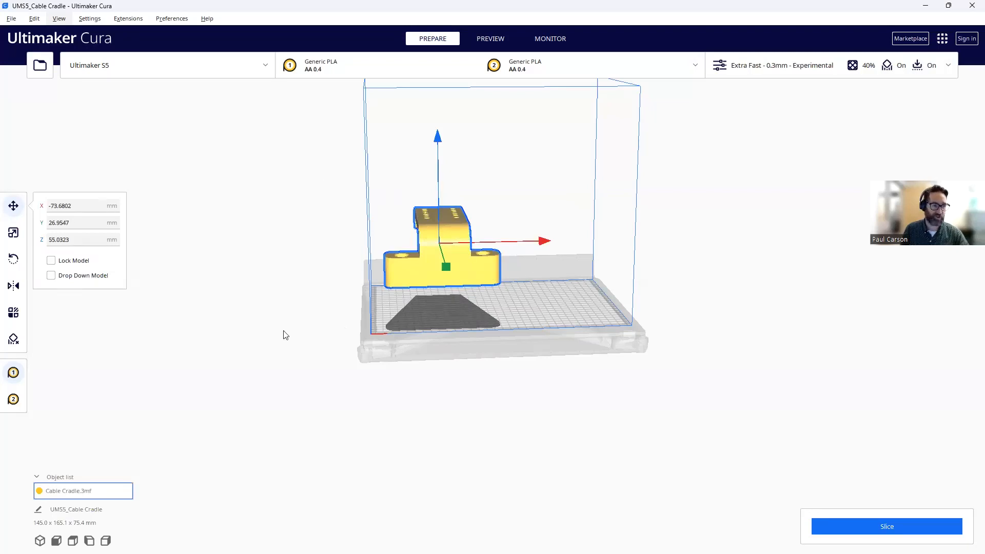
left_click(52, 276)
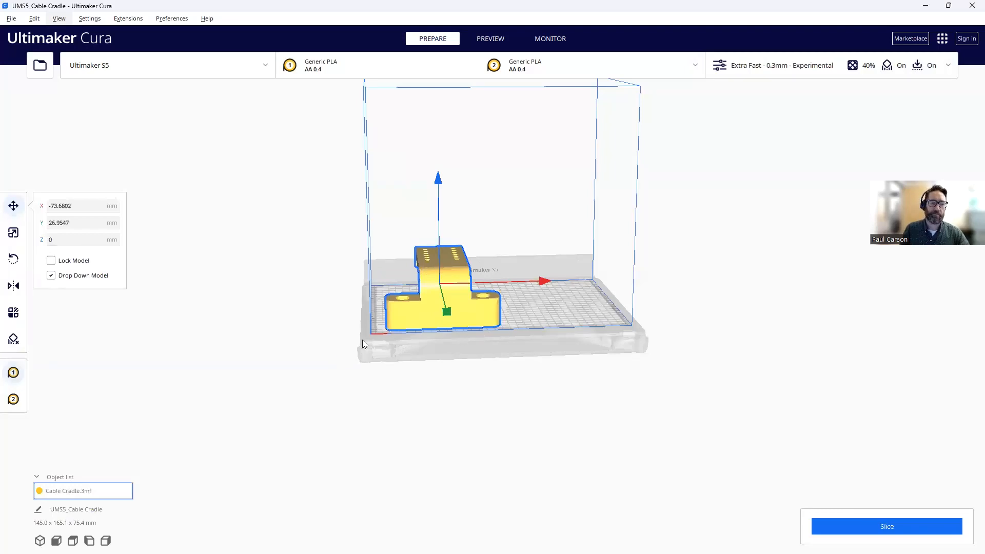
scroll(446, 291, "up", 2)
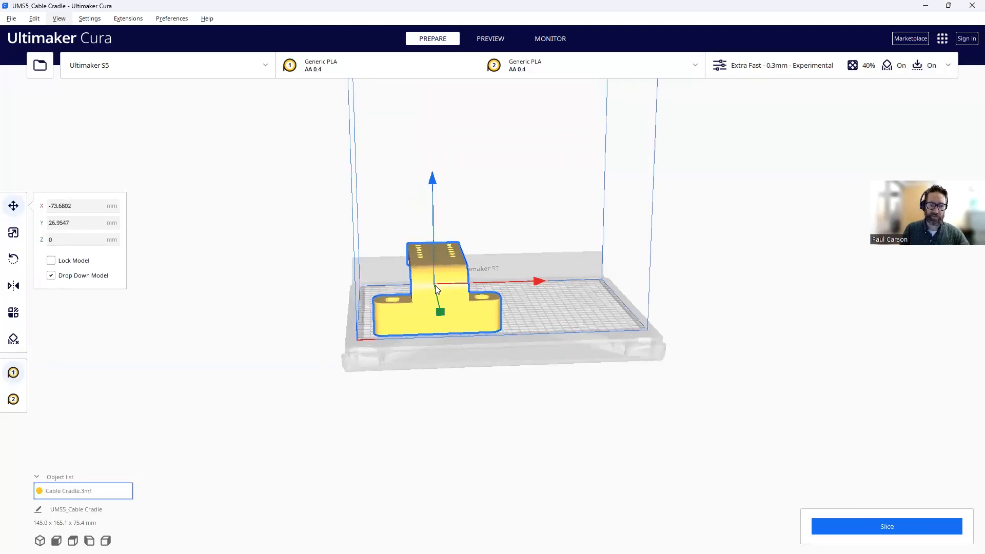
left_click(291, 291)
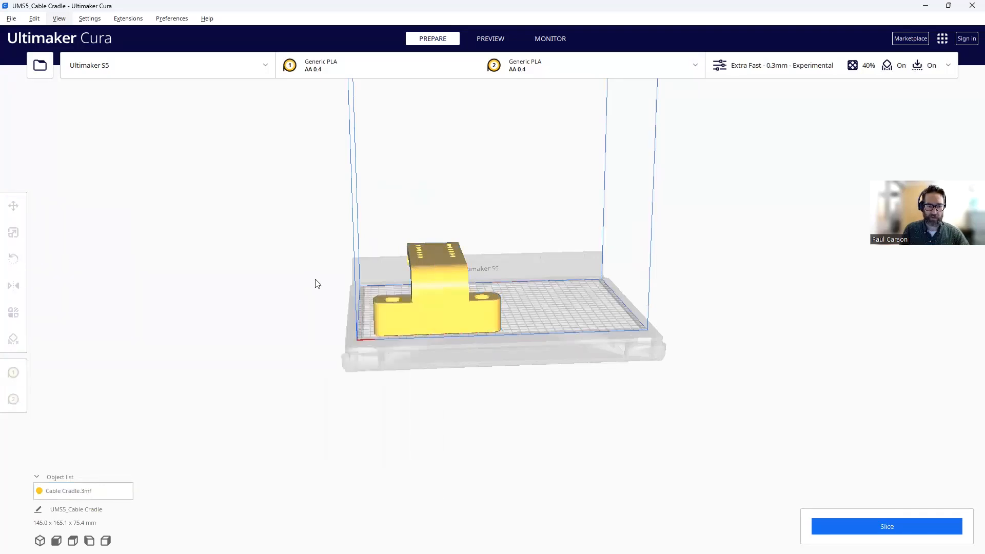
- Orbit and zoom the camera back above the plate to see the cradle resting on the grid
middle_click_drag(292, 263, 292, 284)
right_click_drag(291, 269, 450, 230)
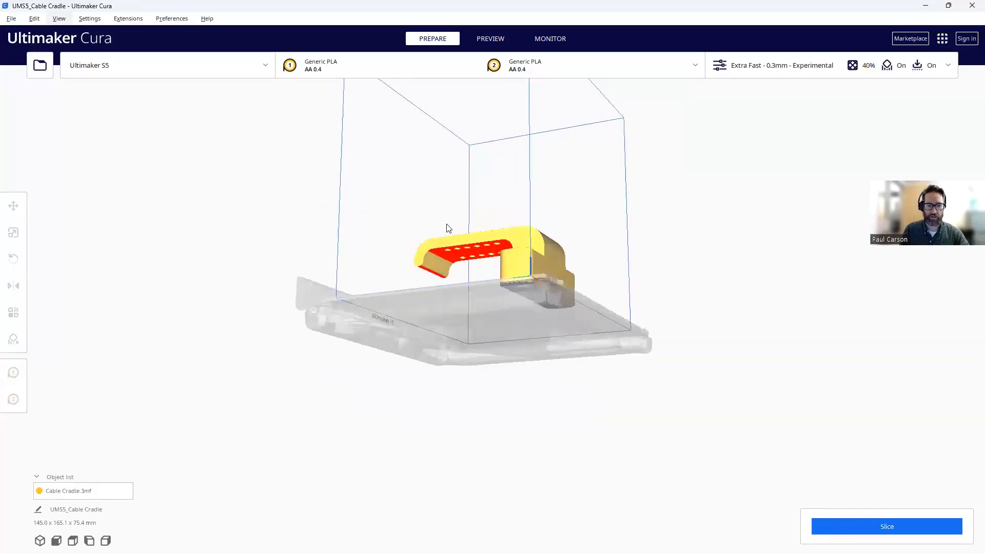
right_click_drag(460, 195, 470, 264)
scroll(467, 244, "up", 3)
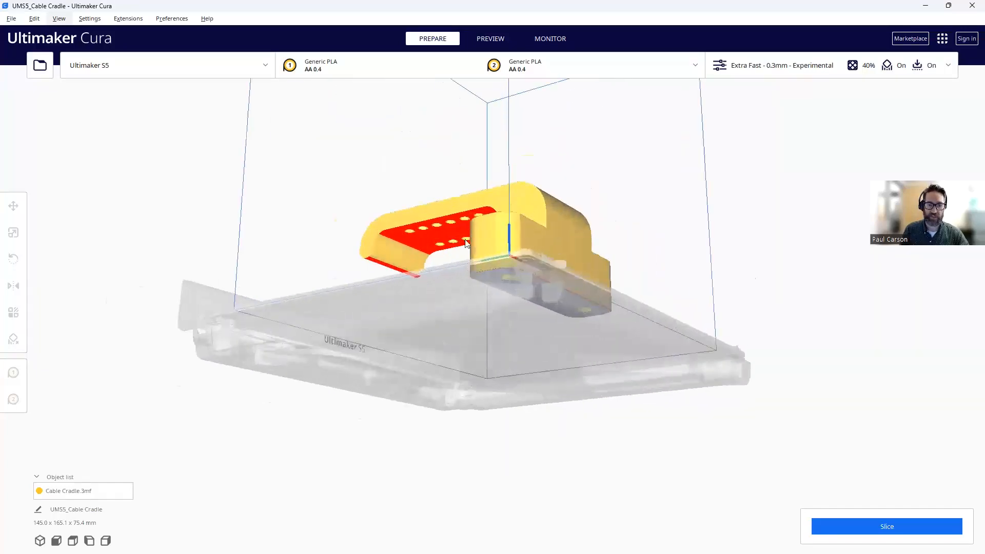
scroll(467, 244, "up", 2)
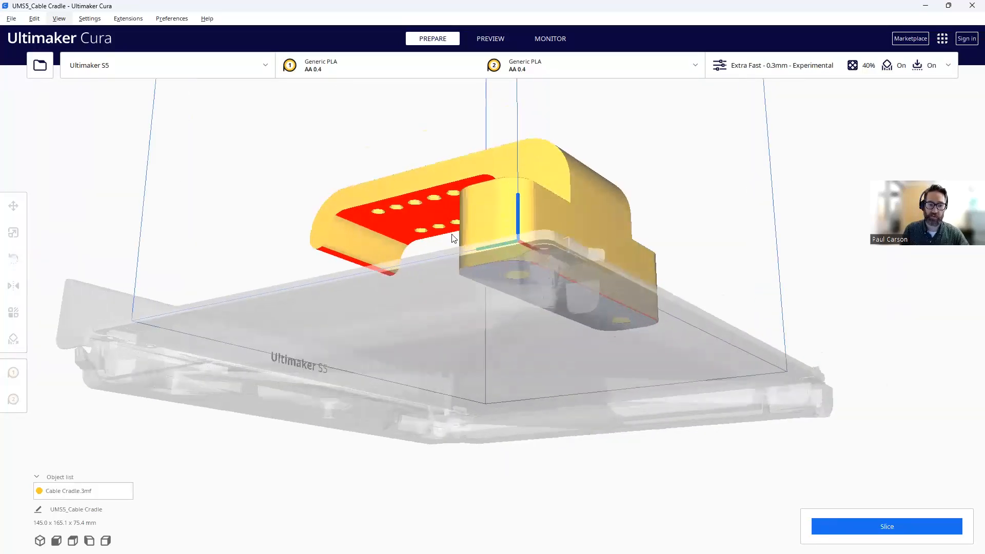
scroll(451, 251, "down", 3)
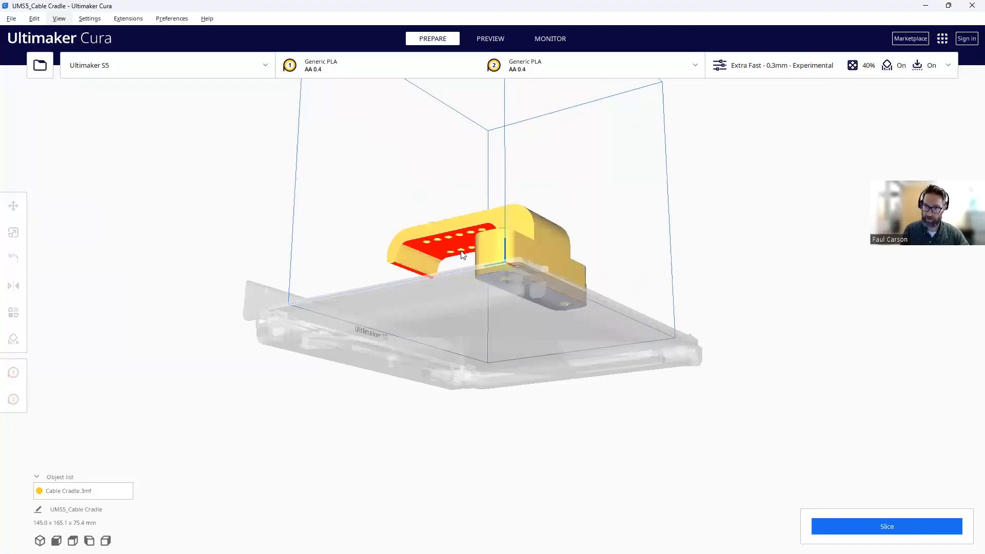
right_click_drag(471, 171, 491, 265)
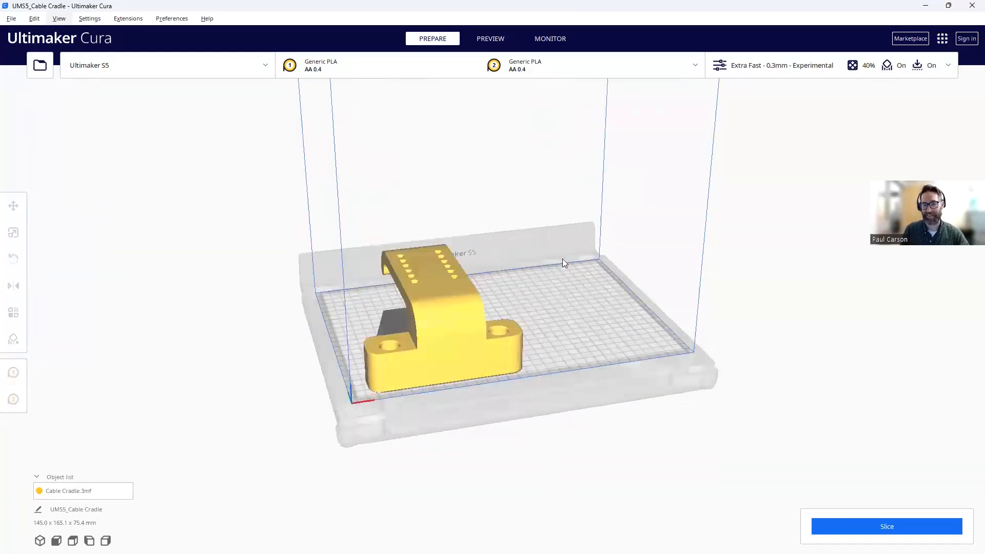
- Slice the cradle (16 h 40 min, 318 g) and view its layers with the top ones hidden
left_click(884, 530)
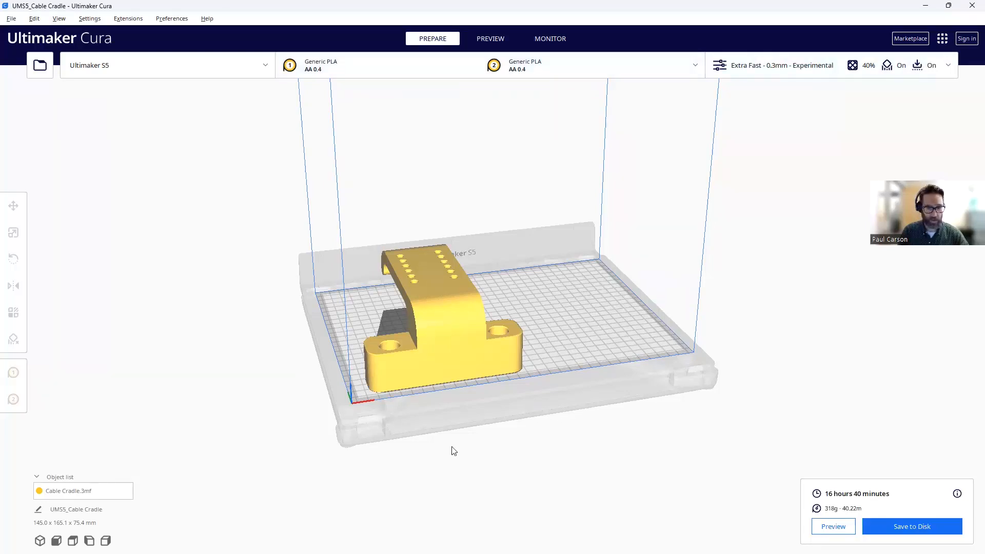
left_click(834, 527)
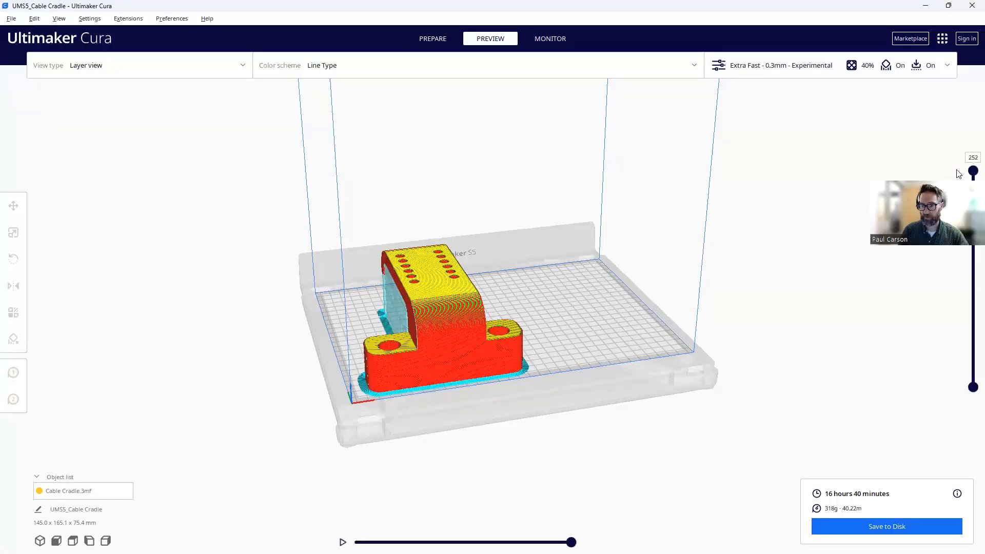
left_click_drag(973, 172, 970, 386)
- Lower the layer slider to layer 27 and zoom in on the base's infill and supports
scroll(410, 311, "up", 5)
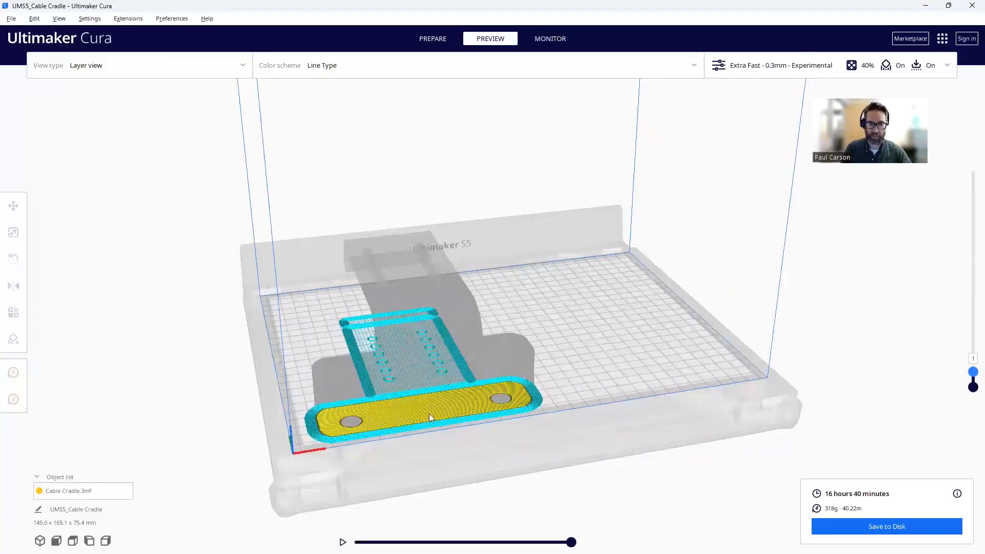
left_click_drag(971, 373, 970, 347)
scroll(417, 409, "down", 3)
scroll(417, 412, "up", 5)
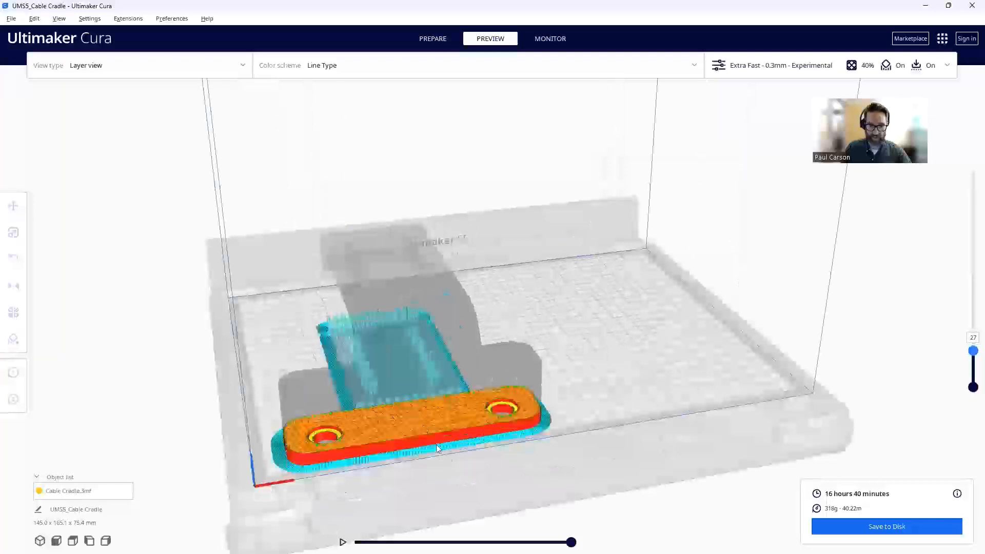
scroll(436, 445, "up", 5)
scroll(487, 338, "down", 2)
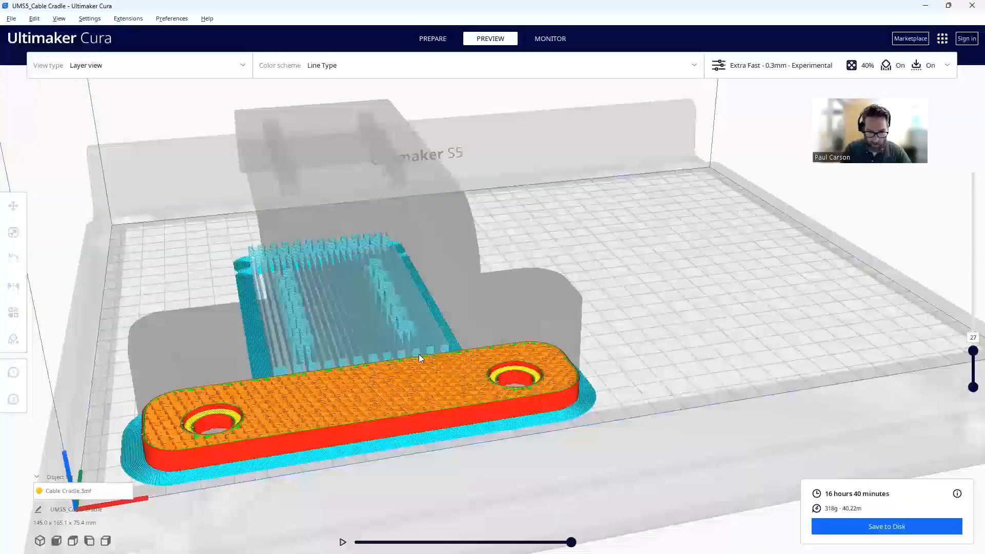
scroll(417, 355, "down", 1)
scroll(432, 323, "down", 1)
scroll(434, 327, "up", 1)
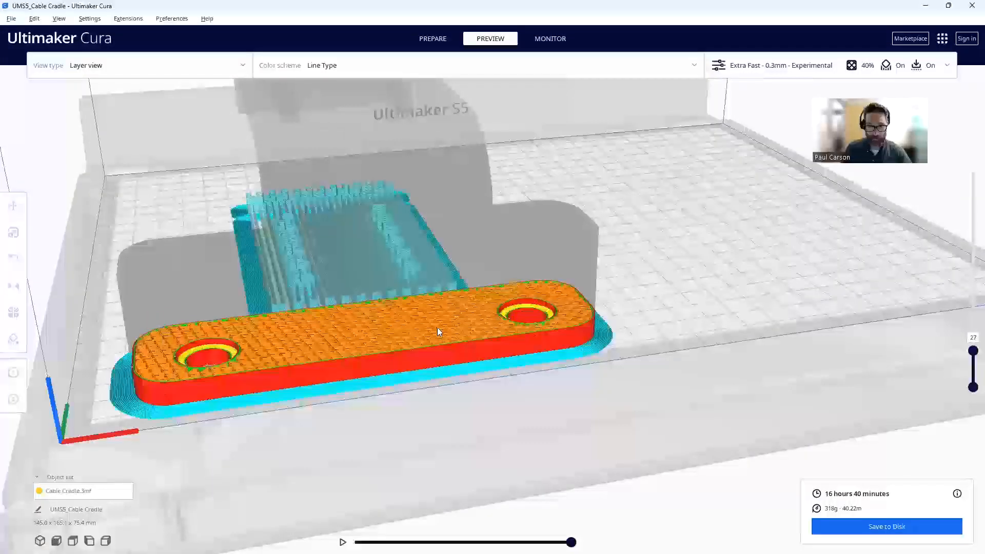
scroll(437, 332, "up", 4)
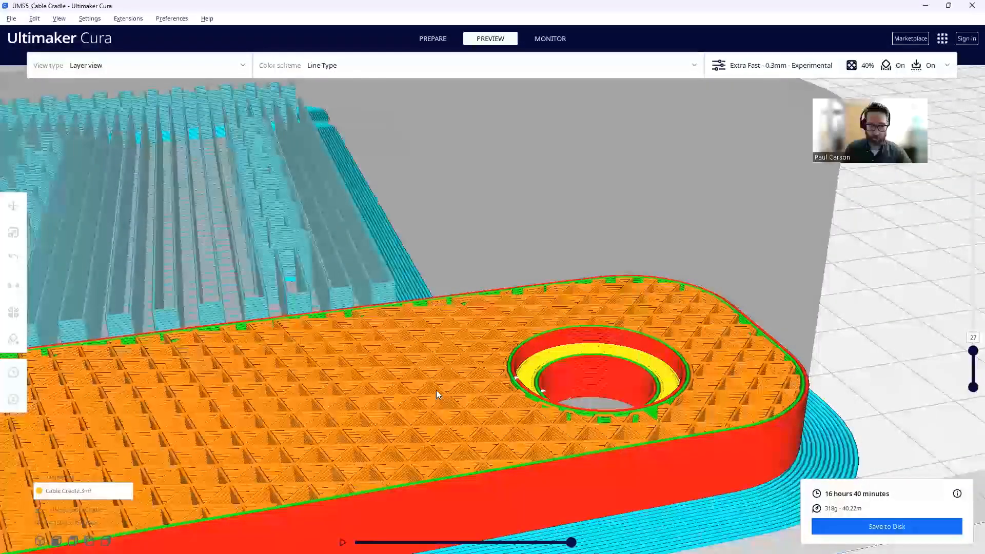
scroll(437, 390, "down", 2)
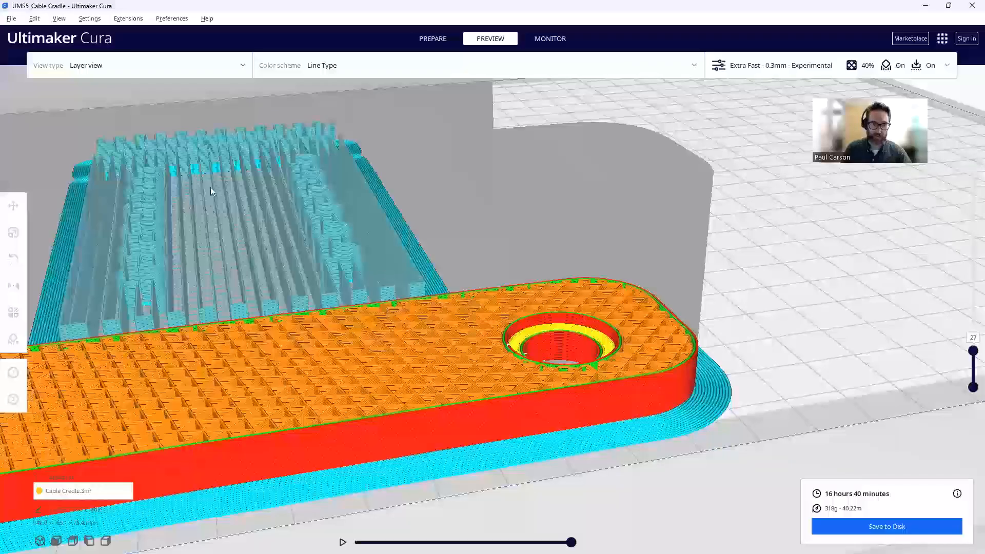
scroll(226, 294, "down", 1)
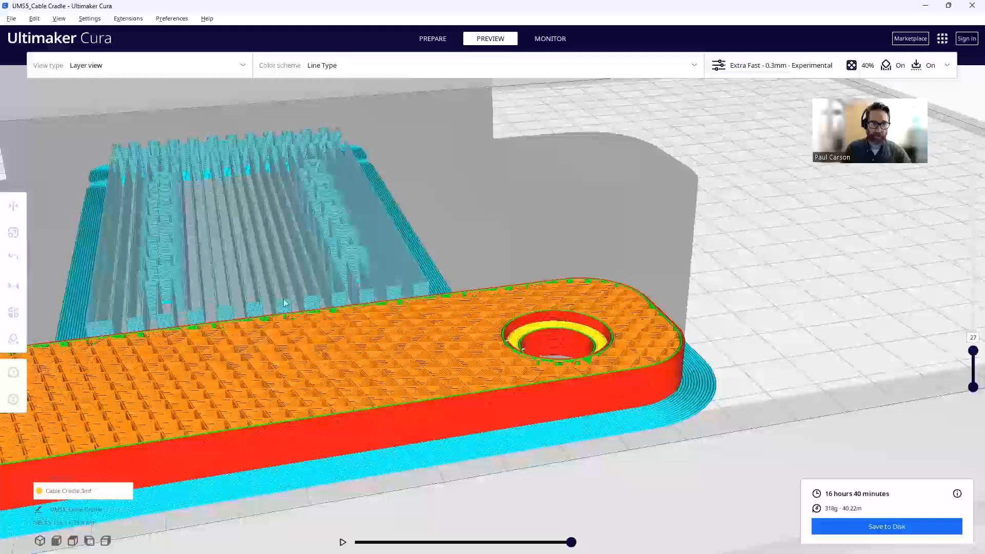
scroll(245, 215, "down", 3)
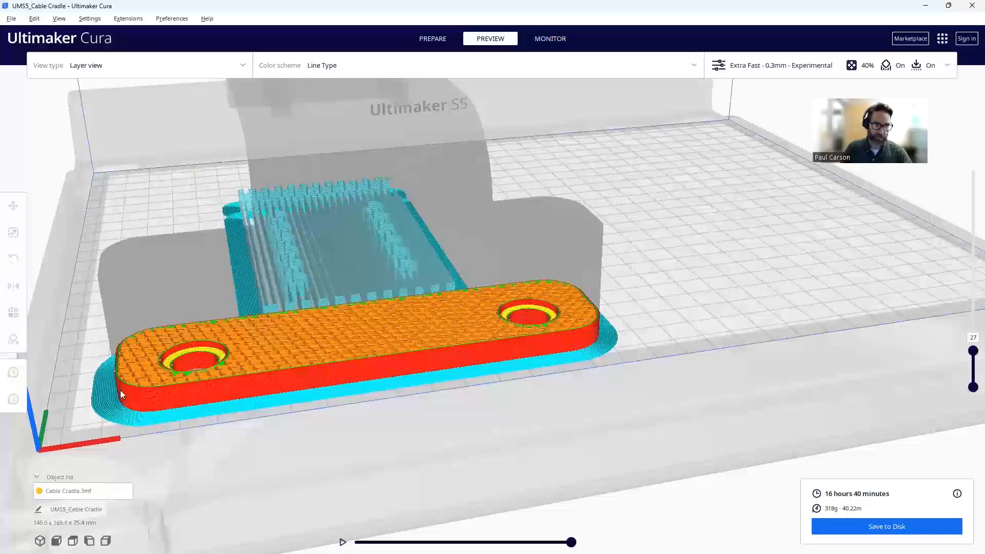
- Raise the layer slider back to all 252 layers and zoom around the sliced cradle
left_click_drag(973, 351, 971, 146)
scroll(382, 390, "up", 3)
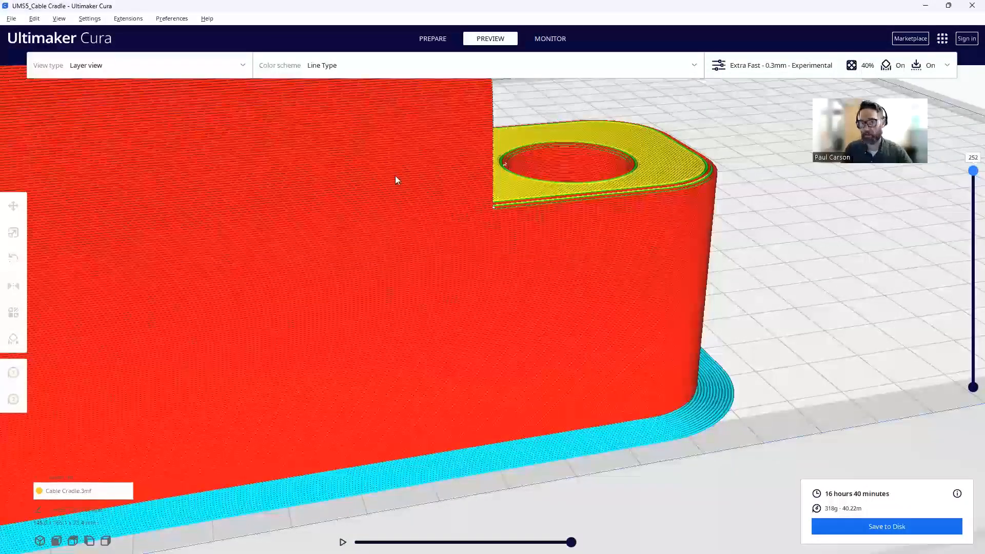
scroll(395, 176, "down", 10)
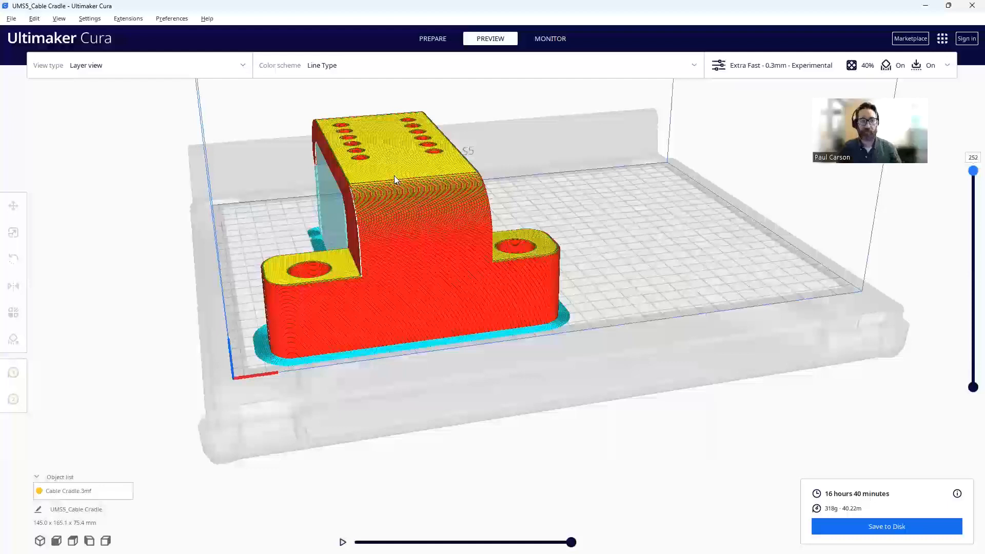
scroll(393, 182, "up", 4)
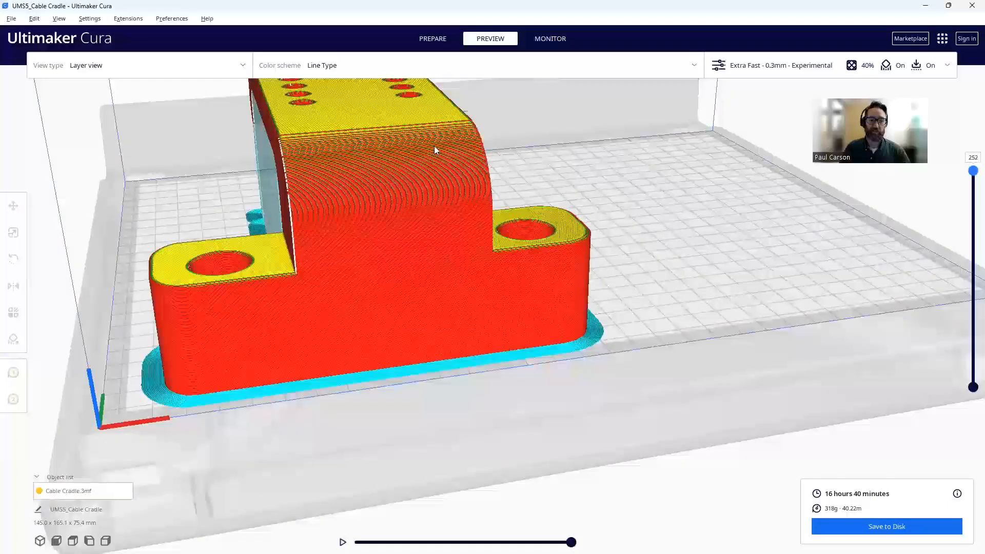
scroll(453, 137, "down", 6)
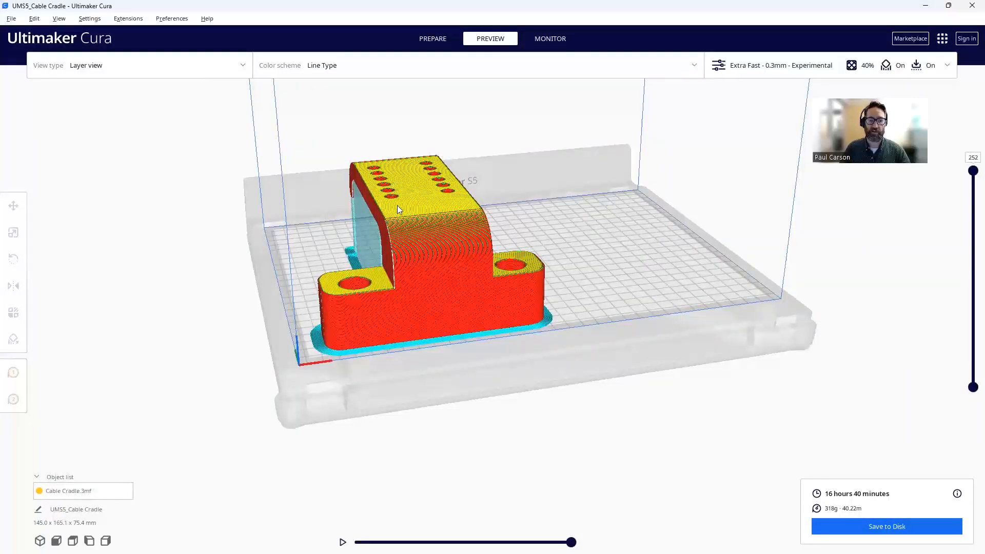
- Orbit underneath to check the walls and supports, then return to the Prepare stage
right_click_drag(398, 211, 465, 200)
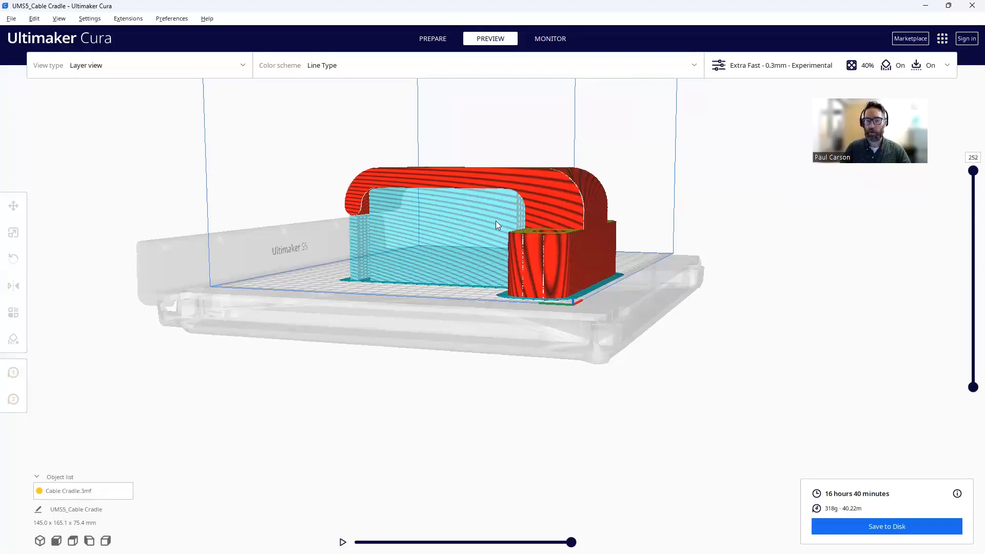
right_click_drag(488, 184, 477, 161)
right_click_drag(536, 221, 416, 253)
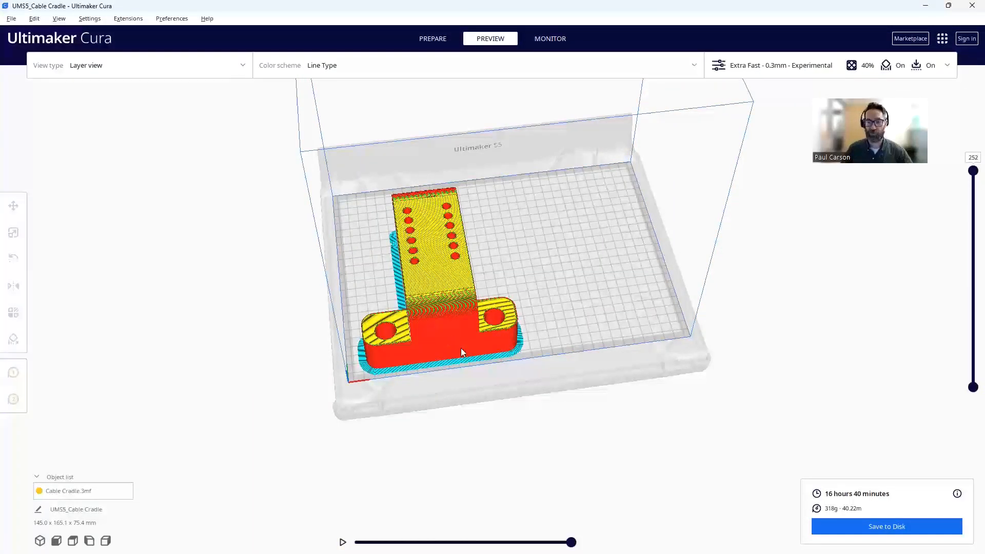
scroll(473, 349, "up", 3)
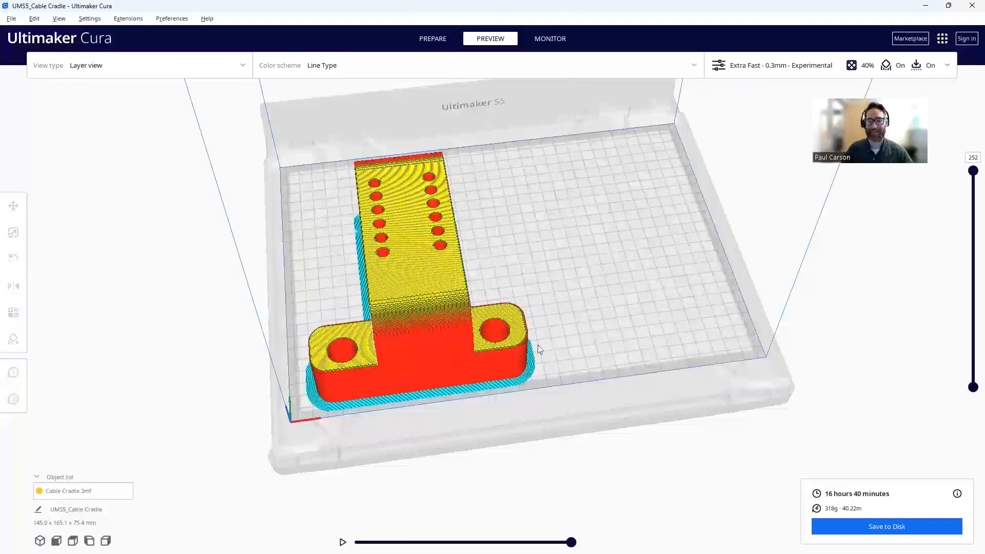
scroll(537, 344, "down", 1)
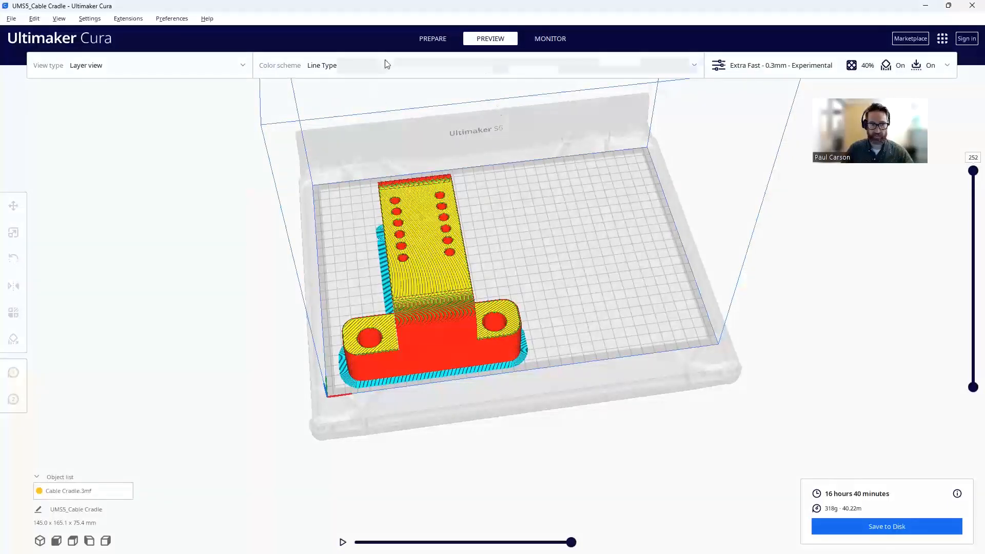
left_click(429, 43)
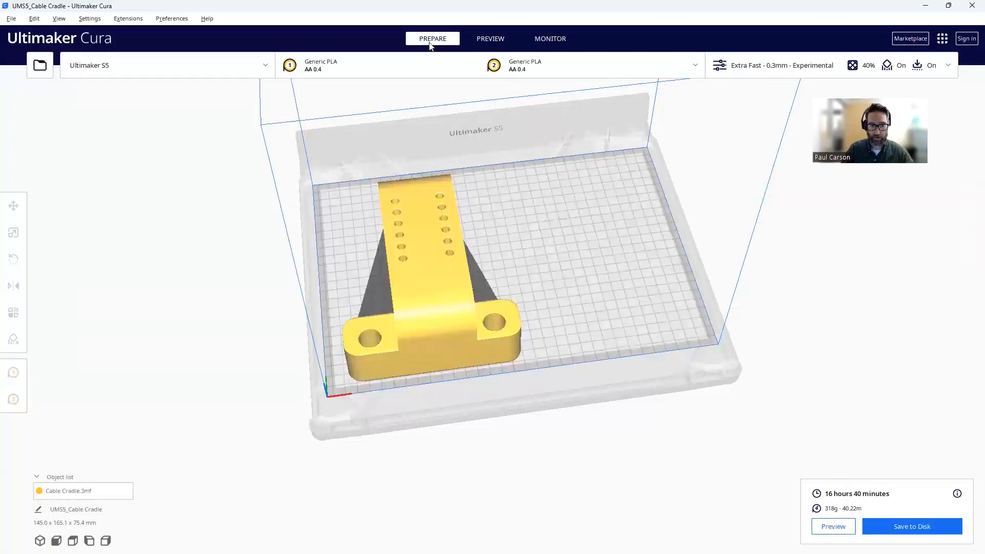
- Select the Cable Cradle and drag a Rotate tool ring to turn it
left_click(452, 282)
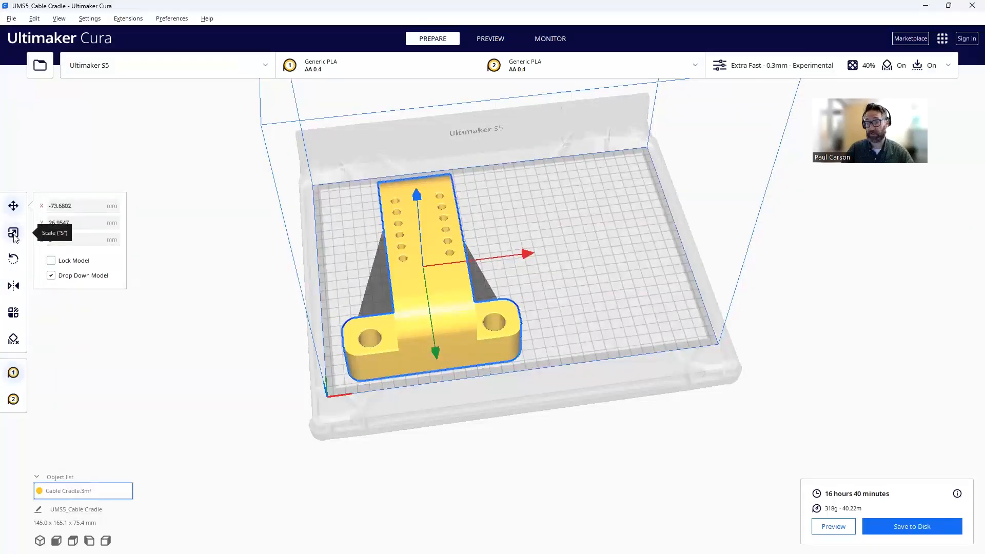
left_click(14, 260)
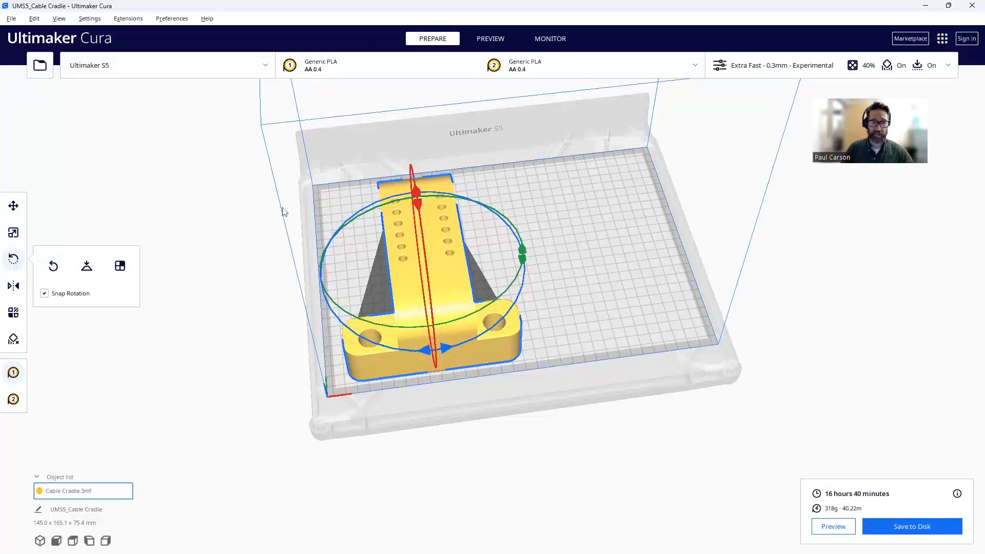
left_click_drag(418, 203, 424, 252)
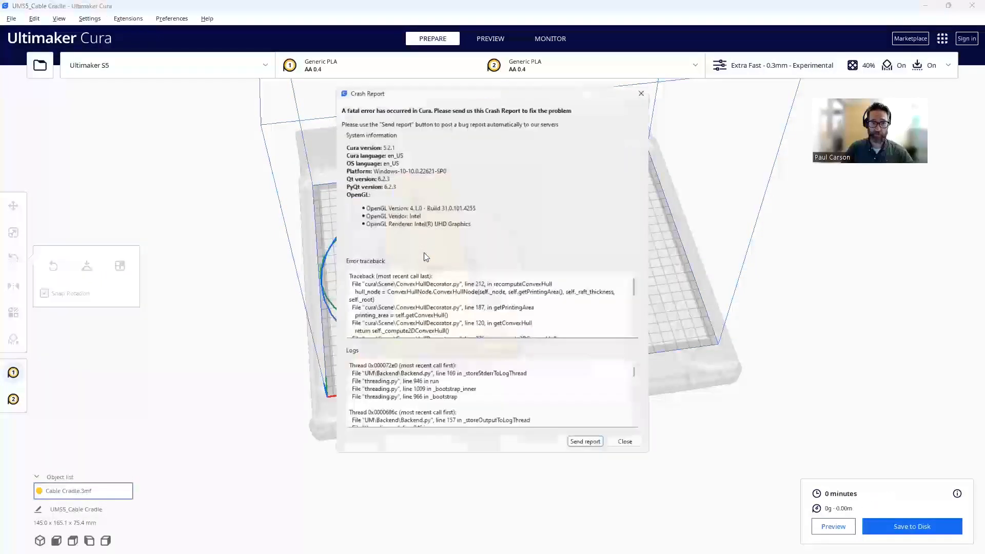
- Dismiss the crash report and relaunch Ultimaker Cura 5.2.1 from Windows Search
left_click(648, 85)
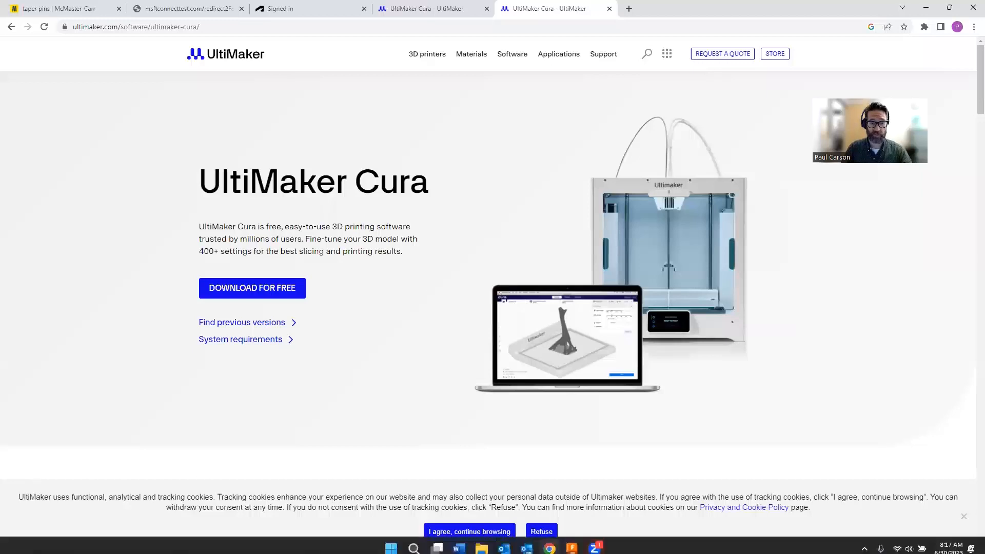
left_click(413, 548)
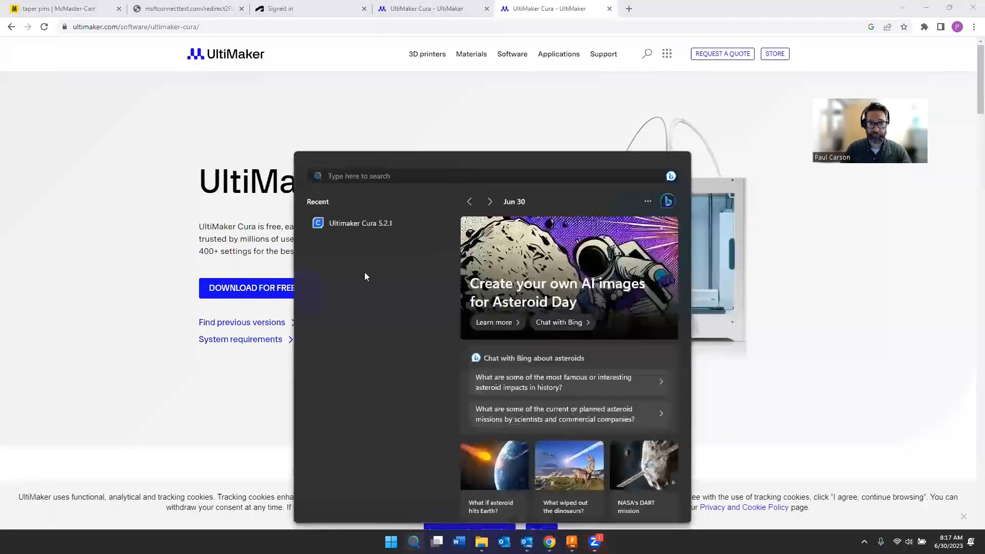
left_click(369, 223)
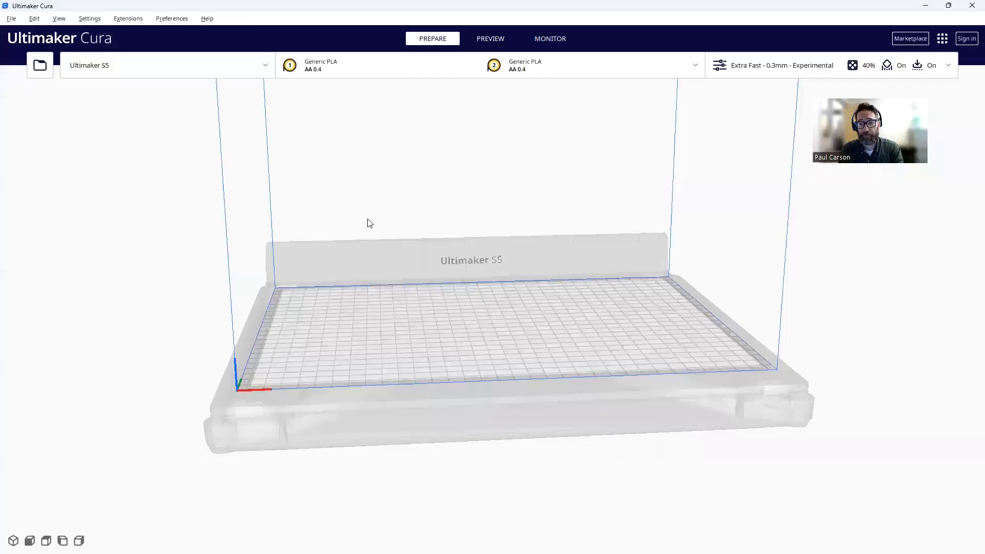
- Open Cable Cradle.3mf onto the S5 build plate and select it for rotation
scroll(370, 233, "up", 3)
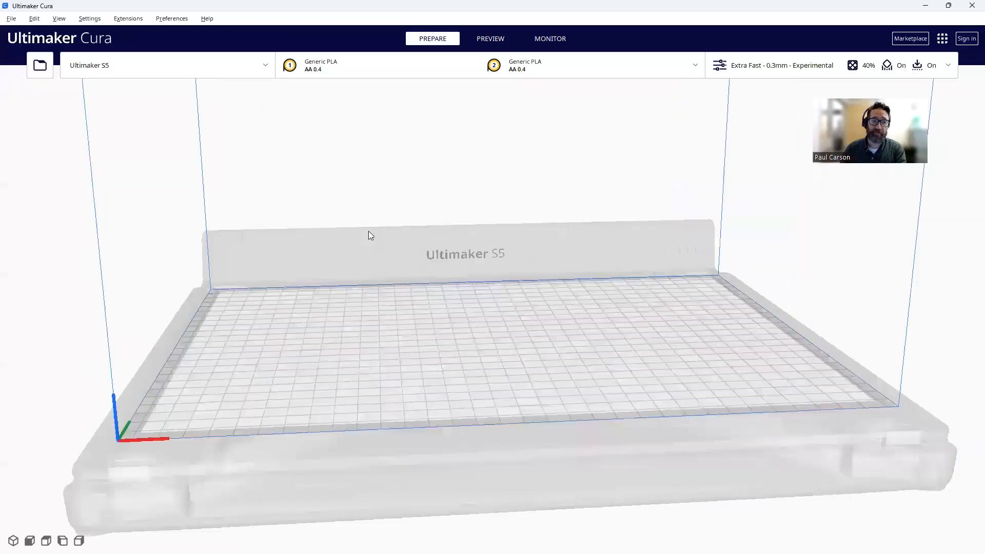
scroll(370, 235, "down", 3)
left_click(40, 65)
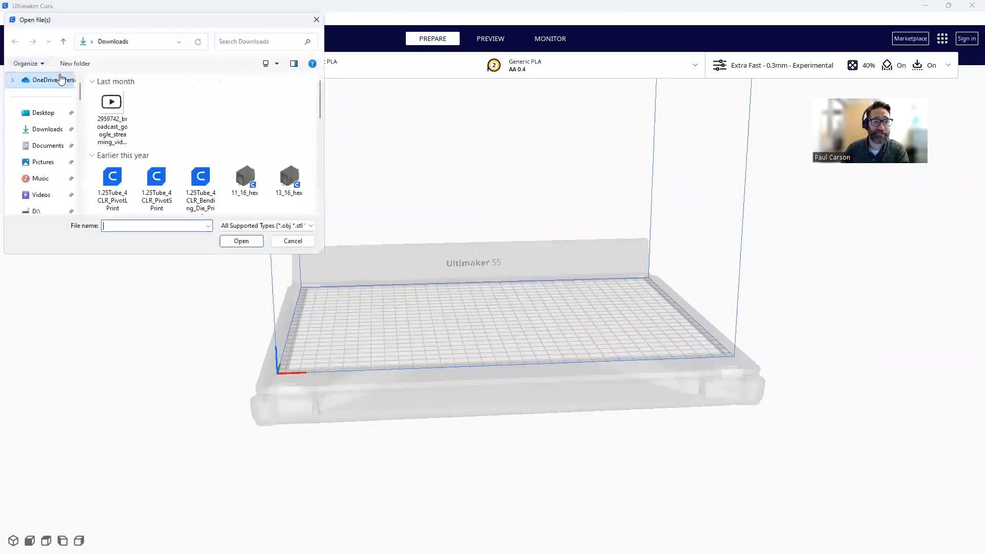
left_click_drag(319, 90, 318, 130)
double_click(251, 143)
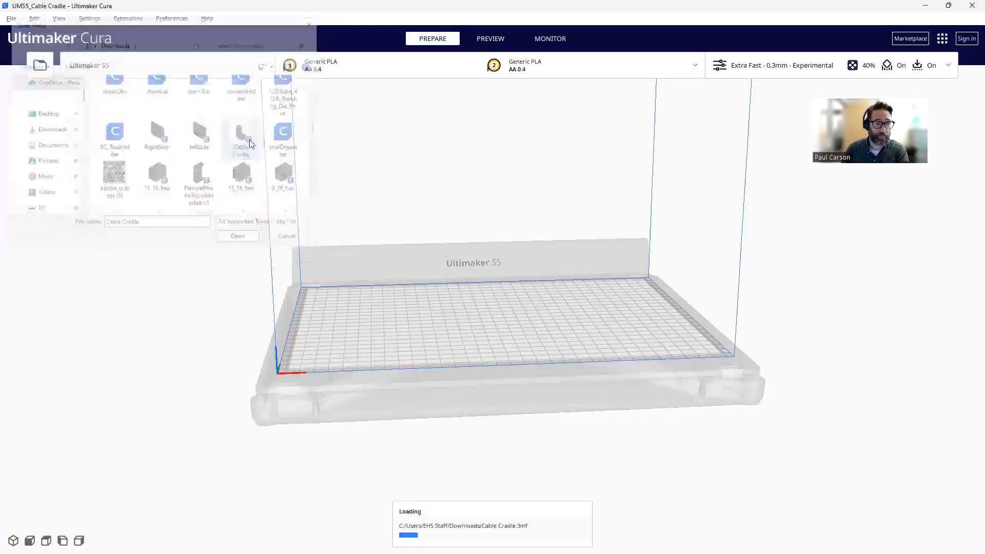
left_click(367, 311)
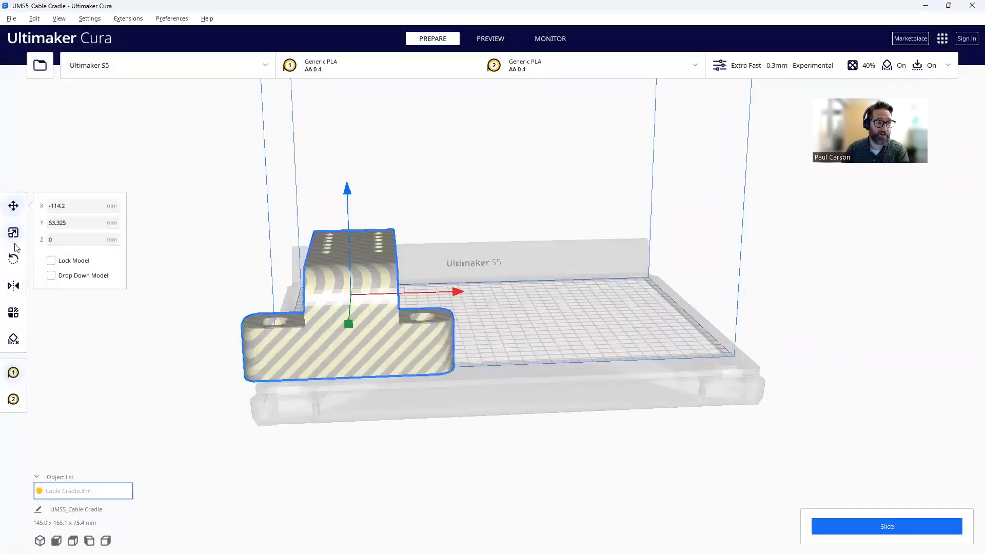
left_click(14, 259)
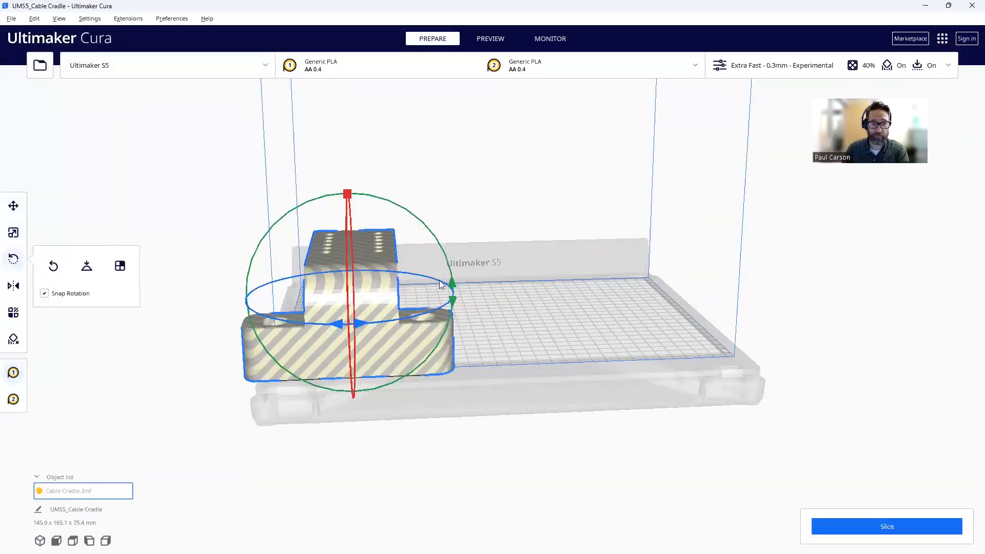
- Try Lay Flat, Reset and Select Face to Align until the cradle stands upright at 145.0 x 75.4 x 165.1 mm
mouse_move(449, 288)
left_mouse_down()
mouse_move(425, 244)
mouse_move(395, 221)
mouse_move(437, 270)
mouse_move(447, 303)
left_mouse_up()
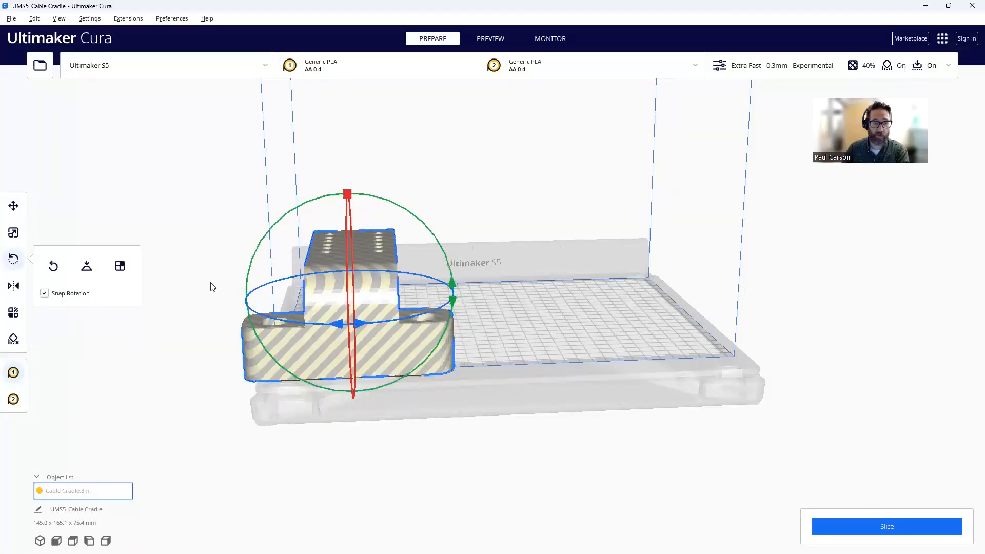
left_click(87, 268)
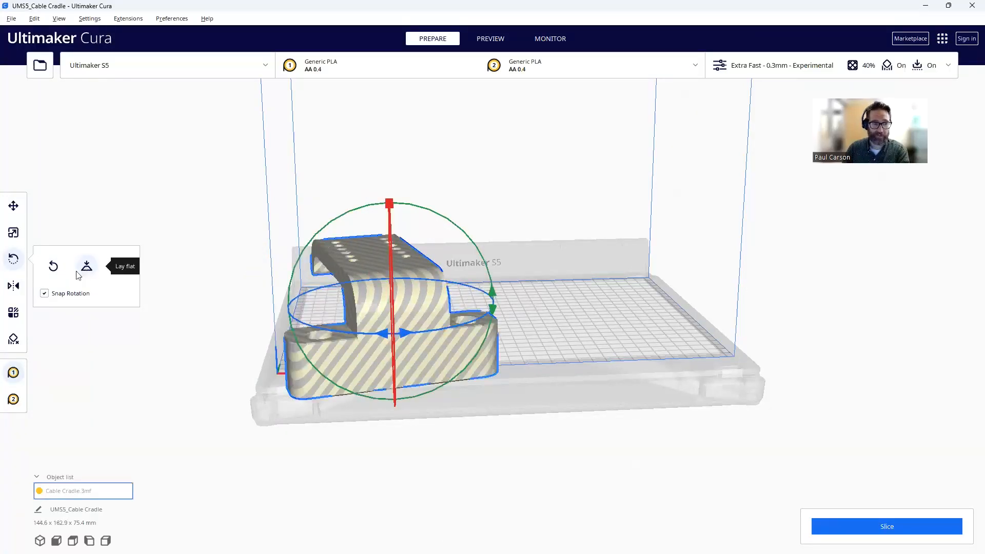
left_click(53, 267)
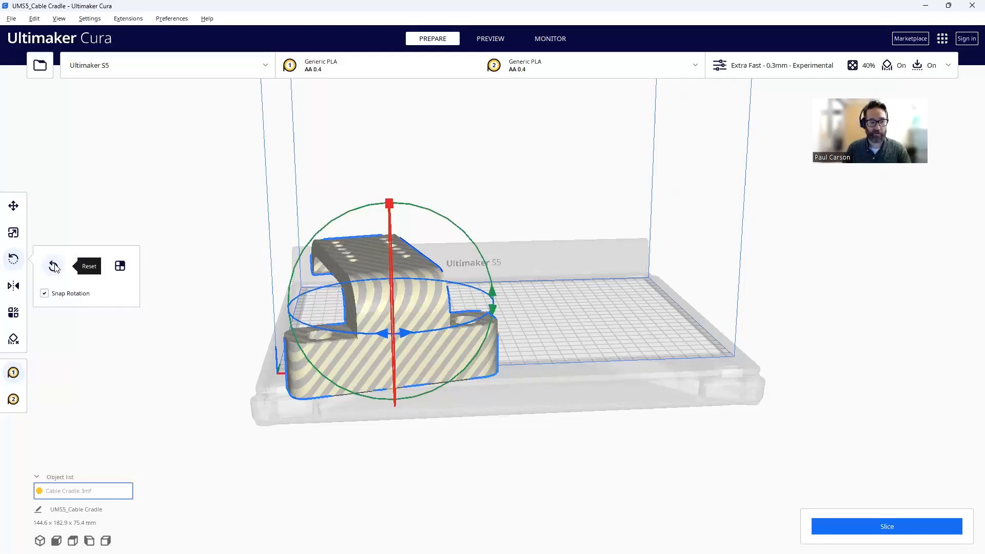
left_click(123, 263)
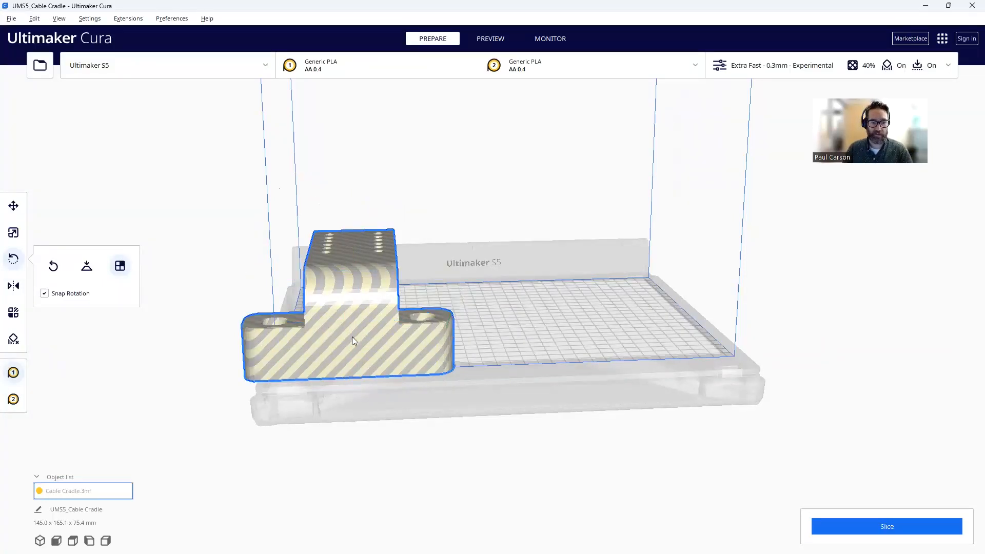
left_click(352, 336)
left_click(353, 282)
left_click(370, 290)
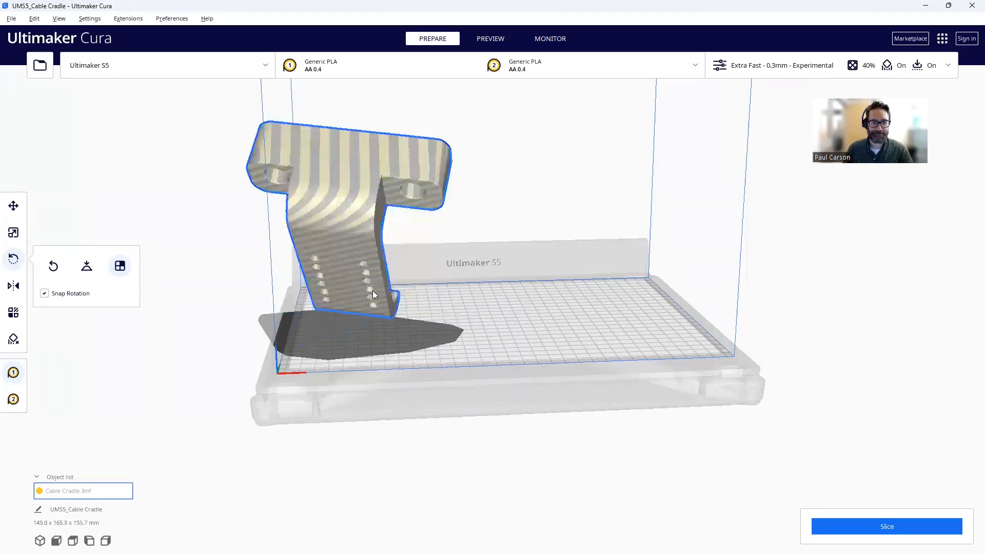
left_click(341, 173)
left_click(352, 283)
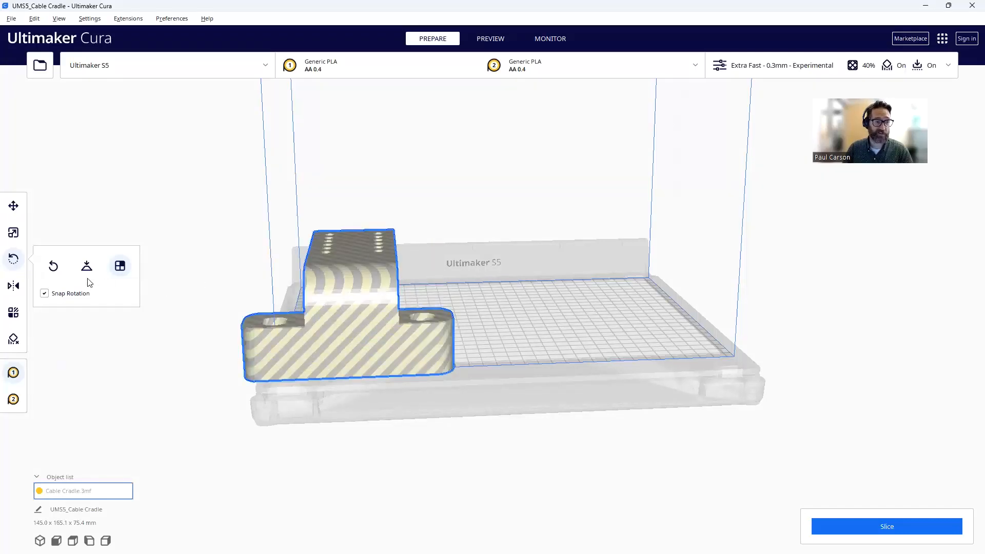
left_click(54, 268)
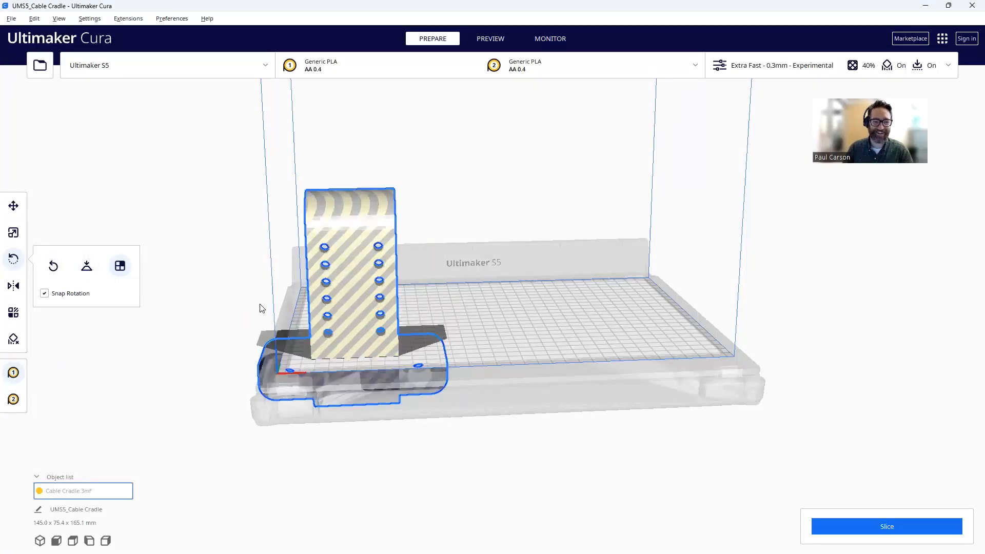
left_click(13, 206)
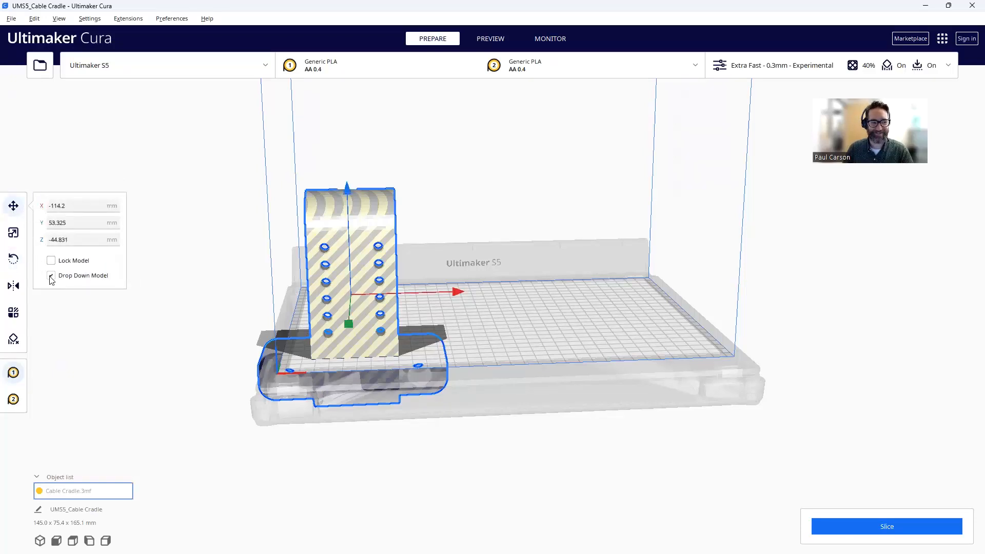
- Centre the upright cradle on the plate with Edit > Arrange All Models
left_click(41, 20)
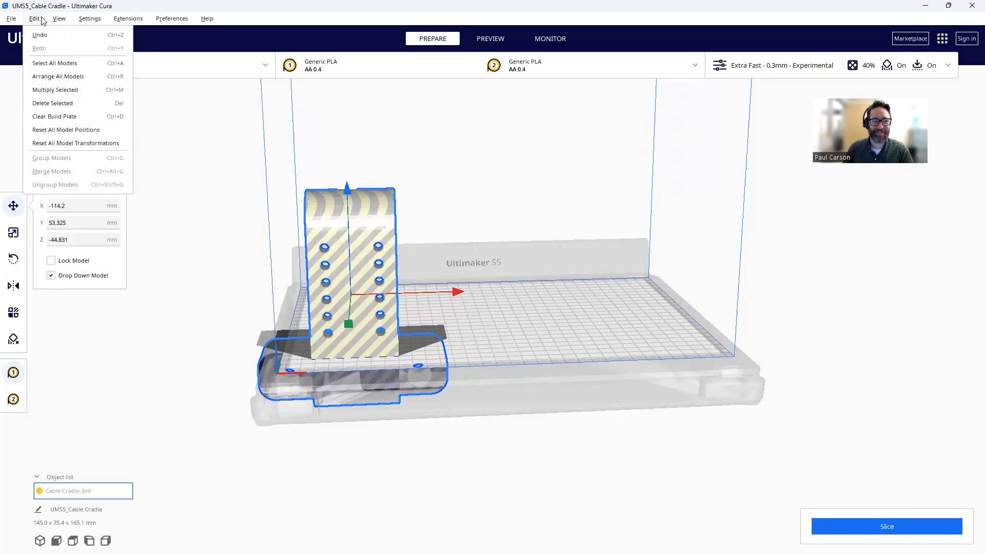
left_click(63, 77)
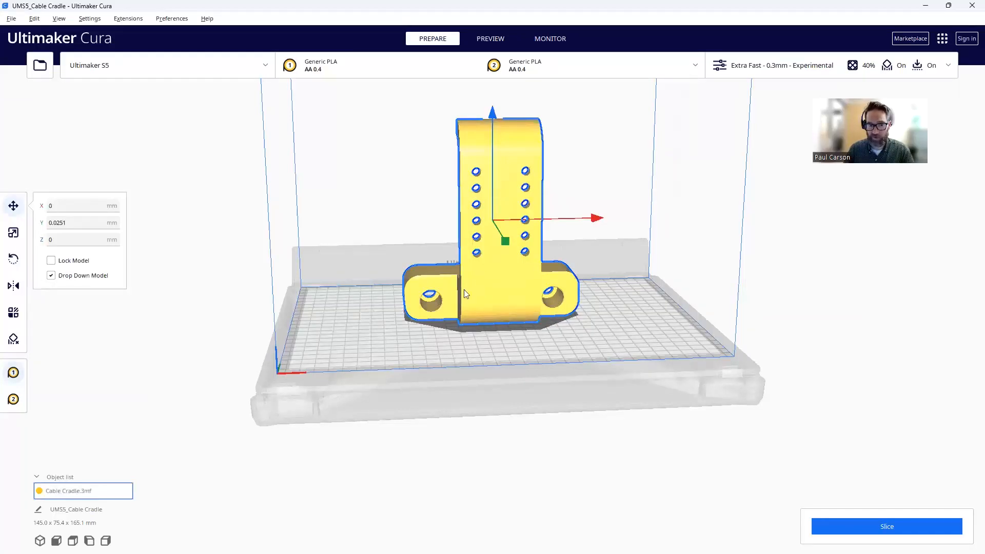
scroll(406, 277, "up", 3)
scroll(412, 274, "down", 5)
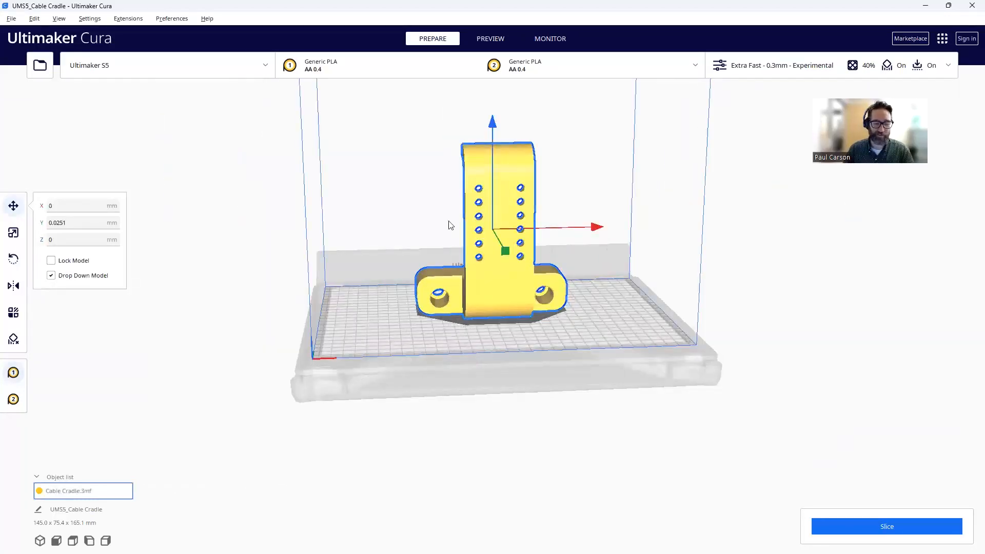
- Slice the upright cradle: 12 hours 37 minutes, 251 g across 551 layers
left_click(893, 528)
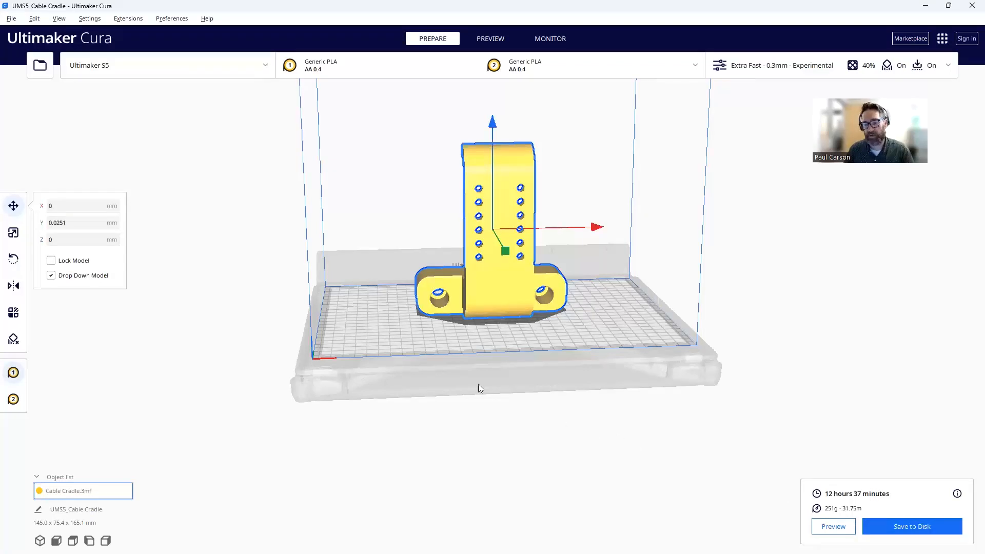
scroll(420, 354, "up", 2)
scroll(419, 354, "up", 2)
right_click_drag(508, 352, 460, 132)
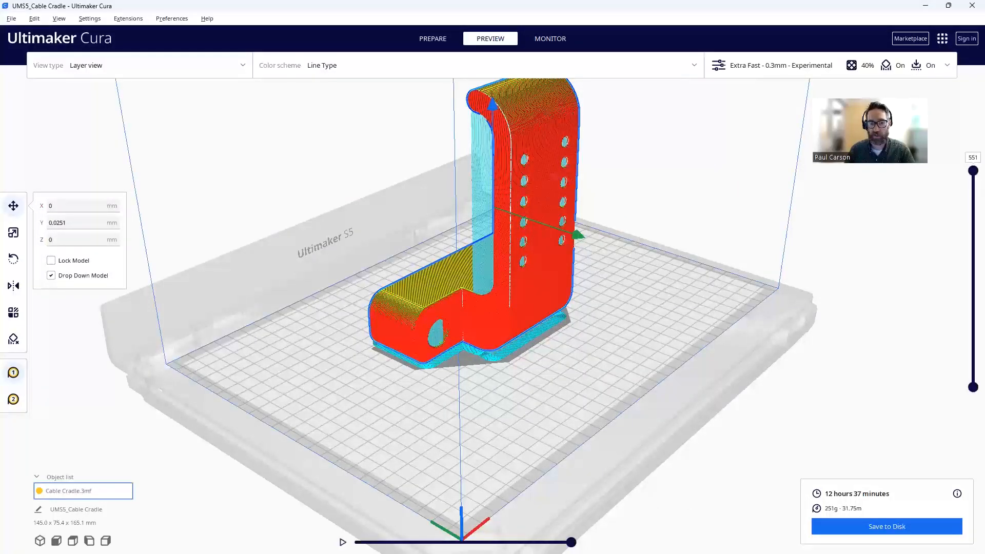
- Undo the last change and tip the Cable Cradle onto its side with the rotate ring
key("ctrl+z")
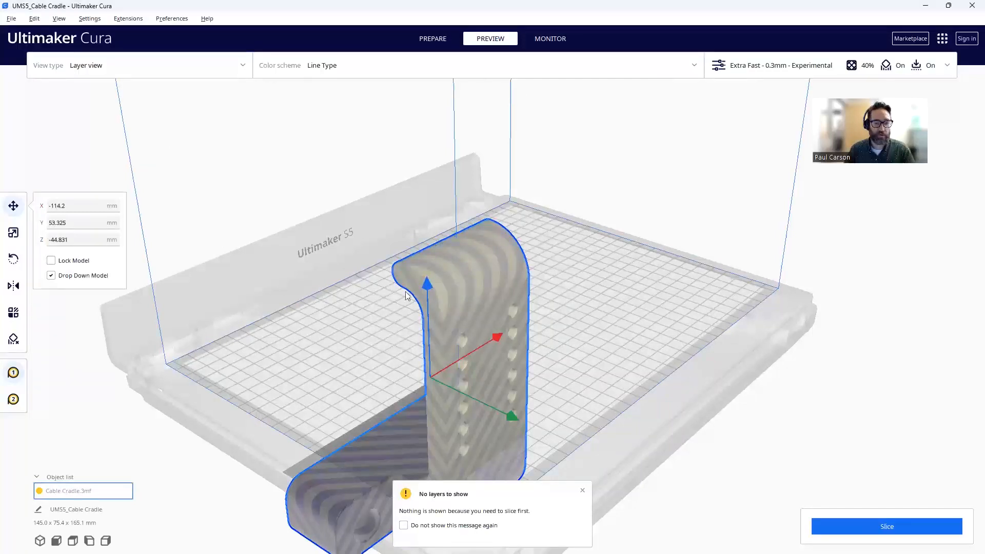
left_click(14, 259)
left_click_drag(433, 292, 316, 357)
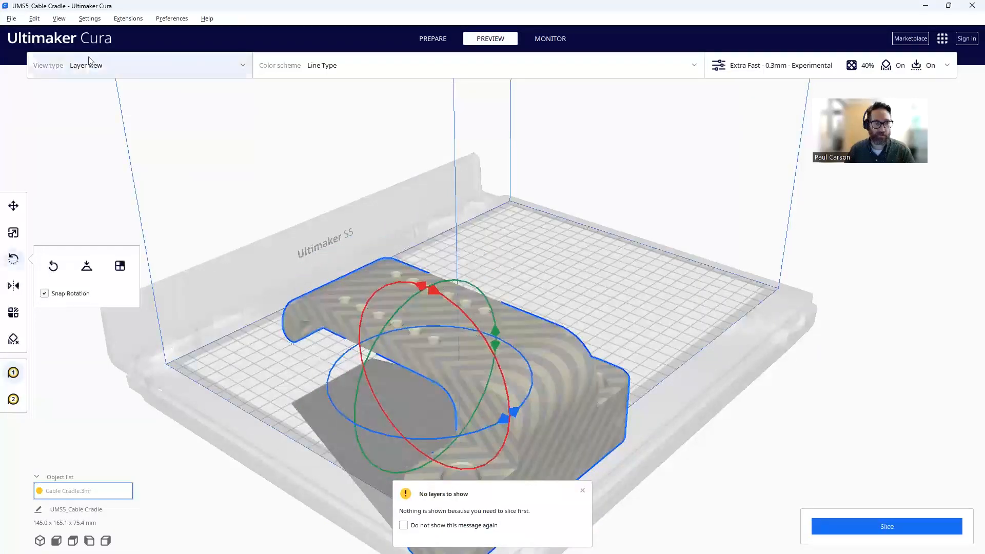
- Arrange the model back to the plate centre and reslice it
left_click(37, 19)
left_click(62, 81)
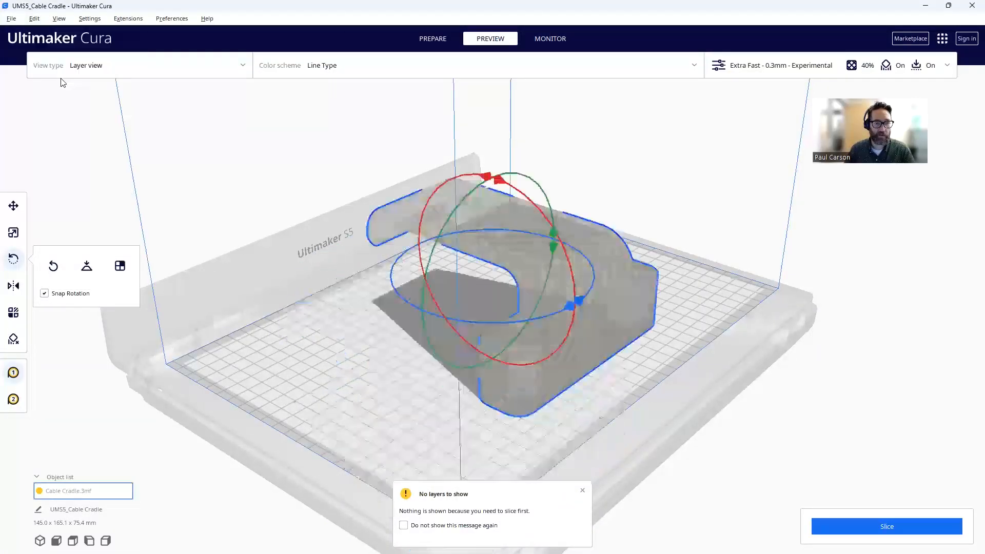
left_click(907, 526)
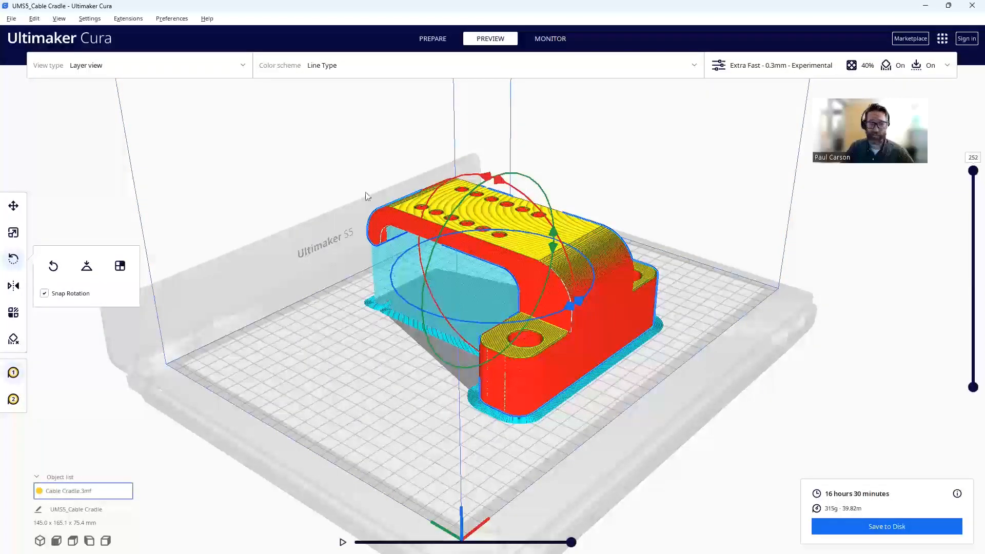
- Orbit and zoom the preview to inspect the side-lying Cable Cradle's layers and supports
right_click_drag(553, 278, 467, 331)
right_click_drag(502, 395, 465, 245)
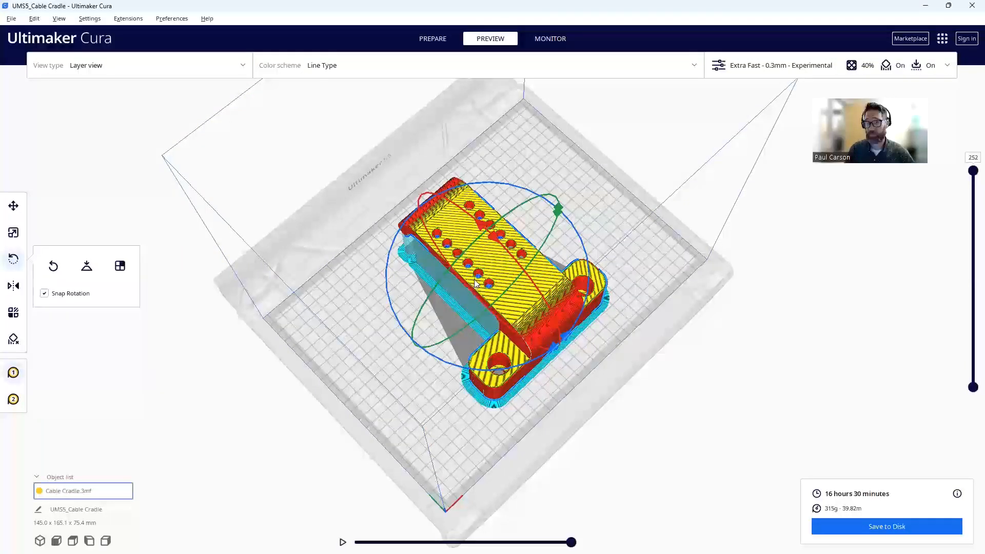
scroll(476, 281, "up", 2)
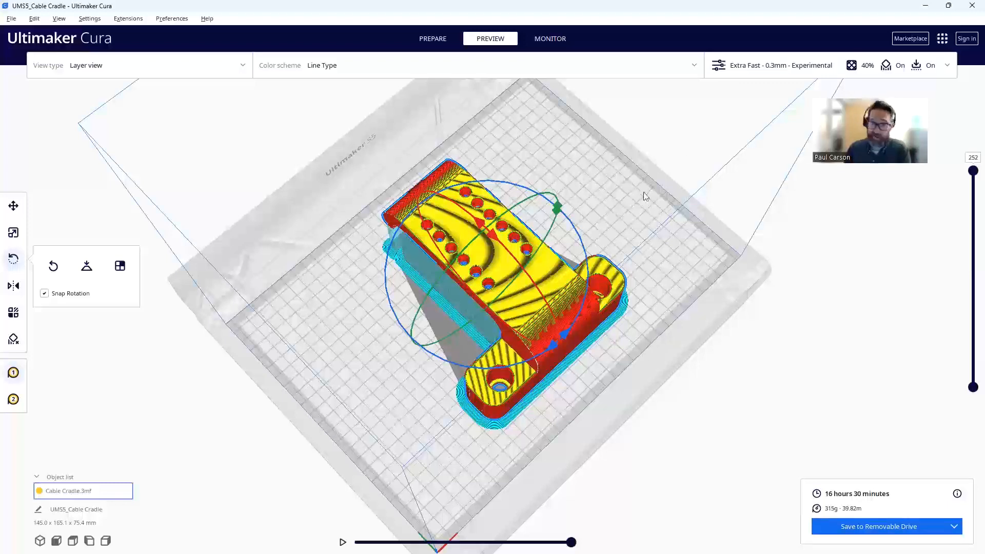
- With the removable drive now offered as output, select the Cable Cradle model
mouse_move(642, 553)
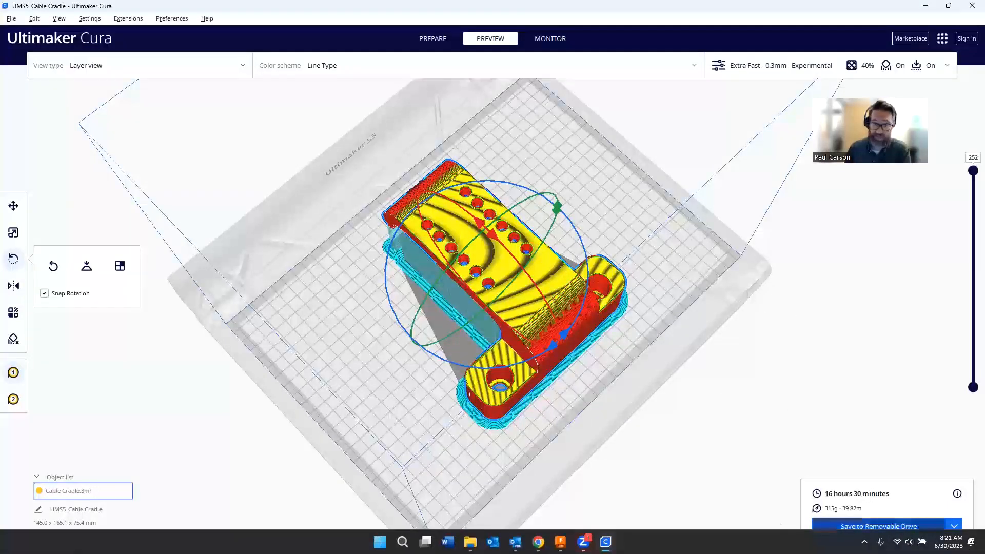
left_click(80, 494)
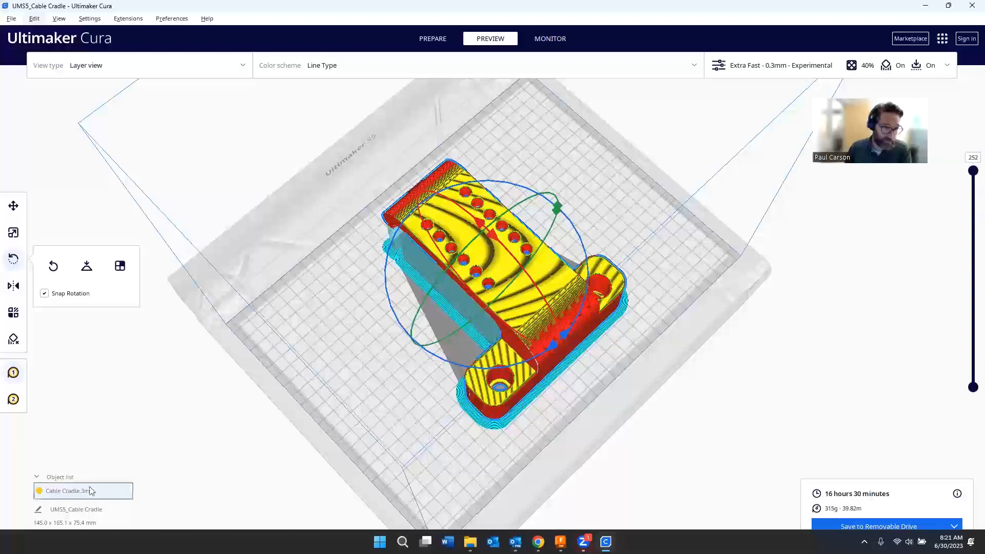
- Rename the print job to UMS5_230630_CableCradle and save it to the KEYCHAIN (D:) drive
double_click(73, 508)
left_click(79, 510)
left_click(105, 509)
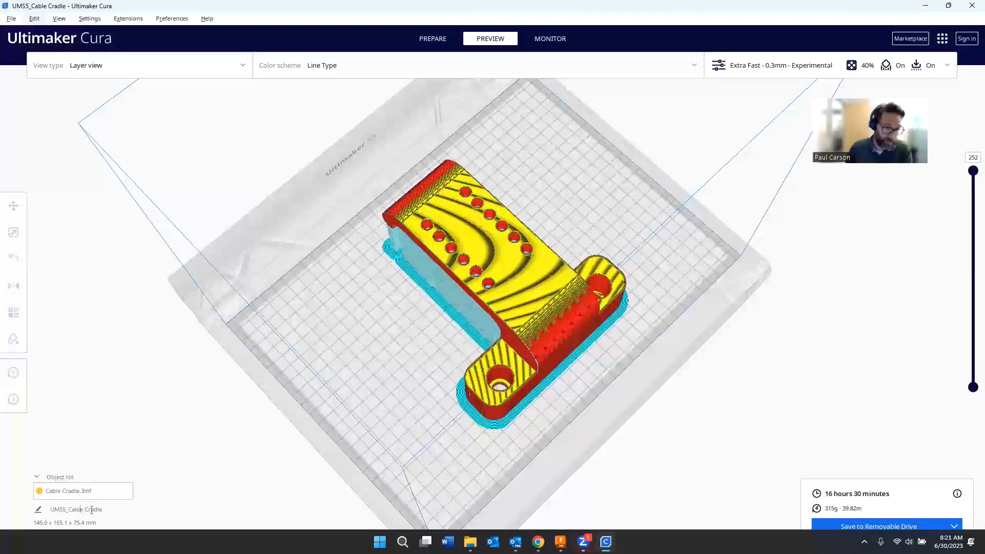
left_click_drag(103, 510, 70, 512)
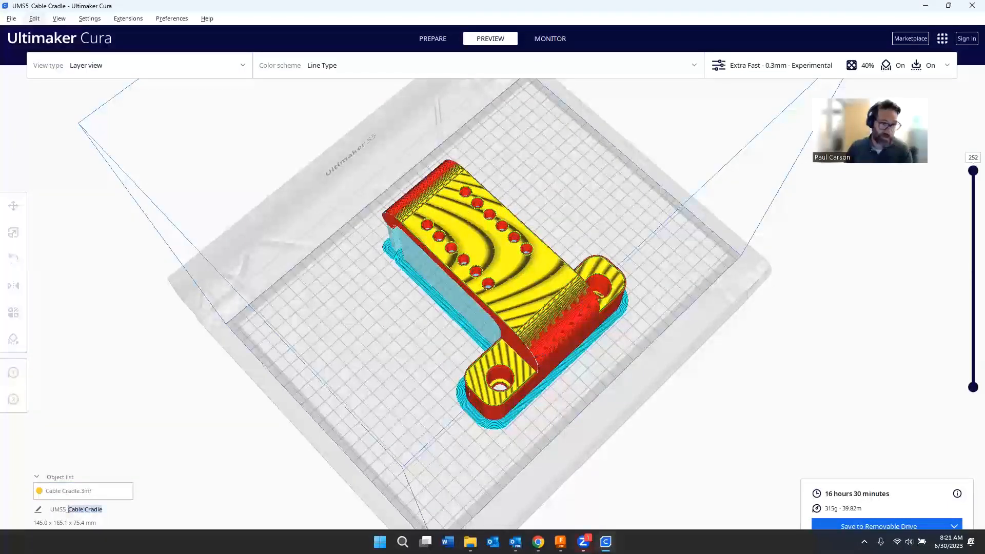
type("Friday")
key("BackSpace")
key("BackSpace")
key("BackSpace")
key("BackSpace")
key("BackSpace")
key("BackSpace")
type("230630_")
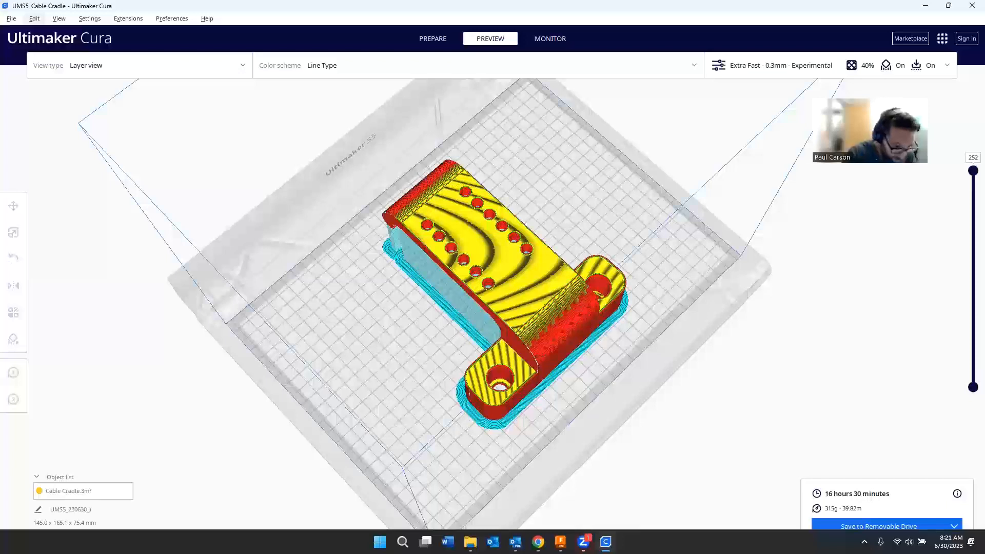
type("CableCradle")
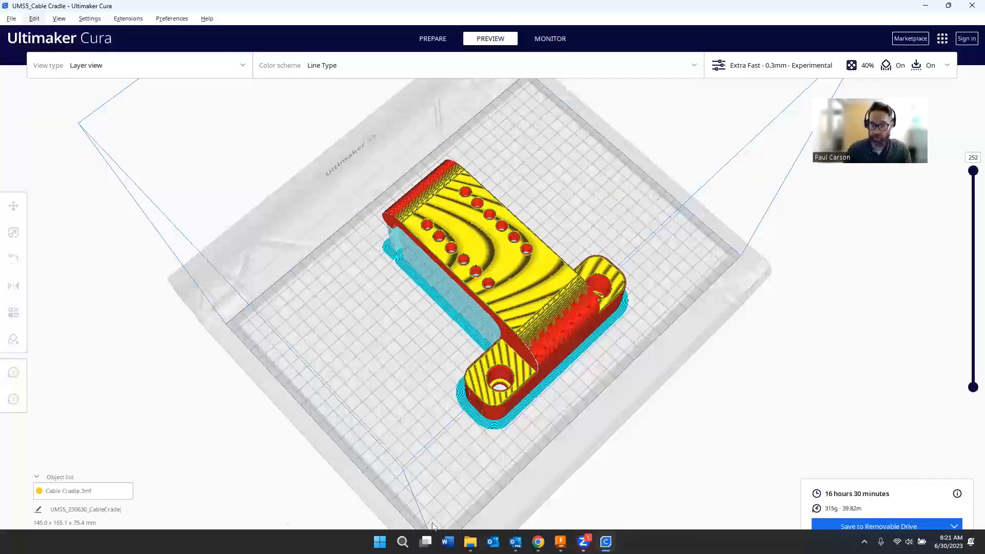
left_click(896, 525)
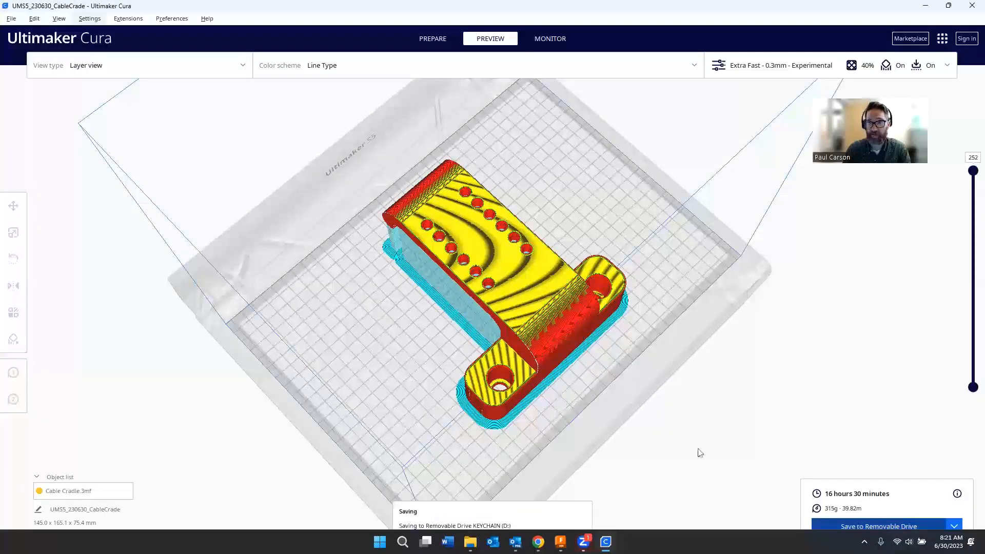